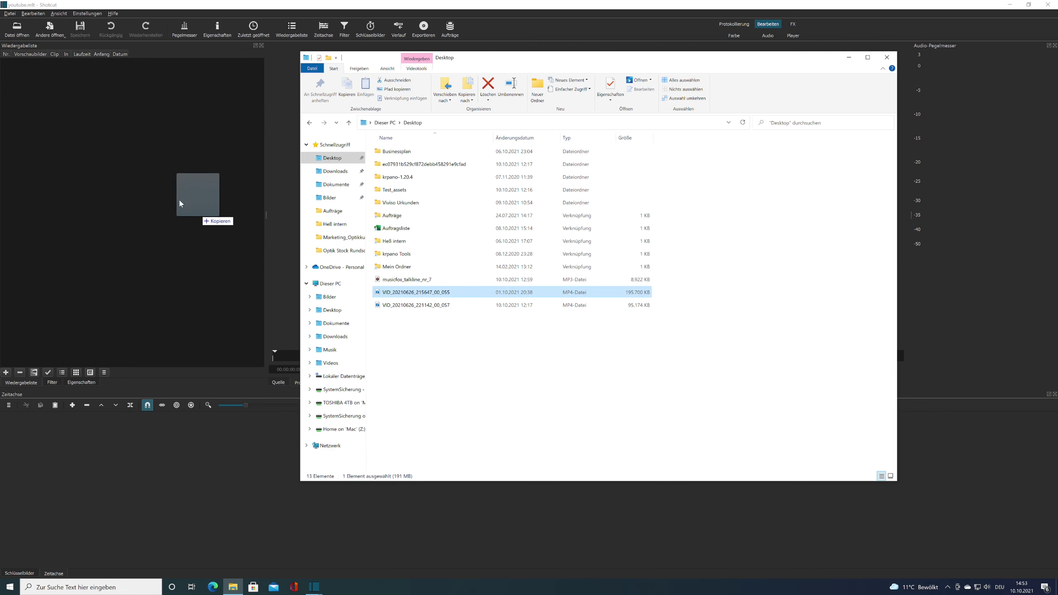
- Add the video files VID_20210626_215647_00_055 and VID_20210626_221142_00_057 from the Desktop folder to the playlist
left_click_drag(269, 293, 270, 293)
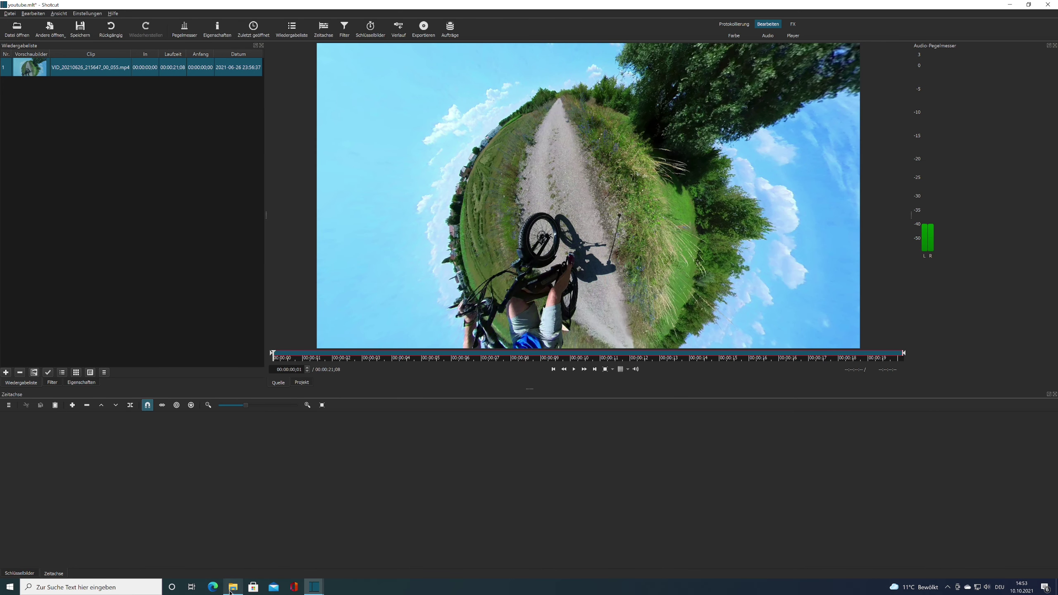
left_click(227, 589)
left_click_drag(379, 305, 98, 196)
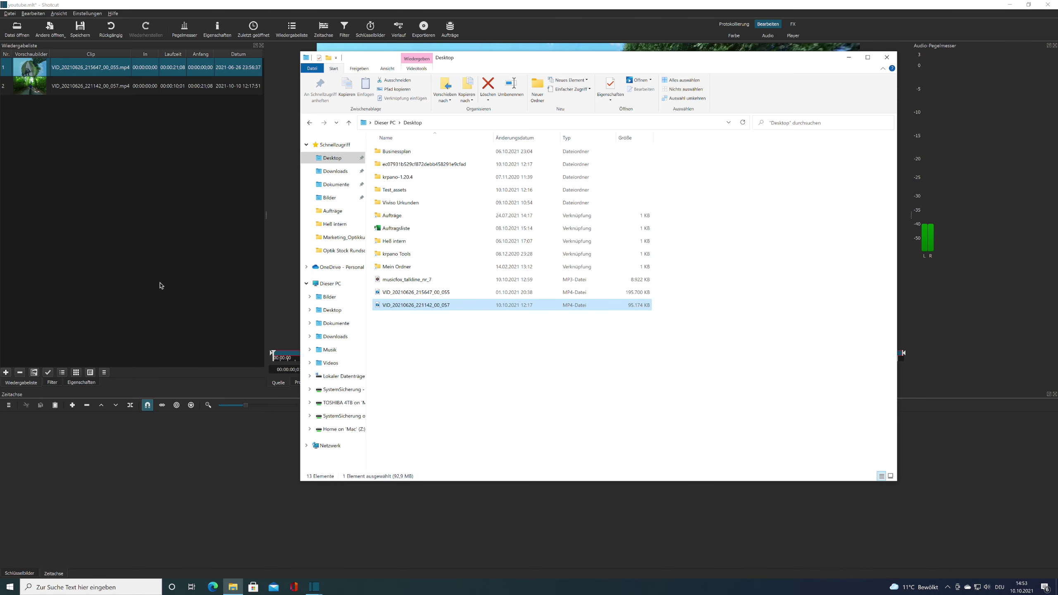
left_click(216, 251)
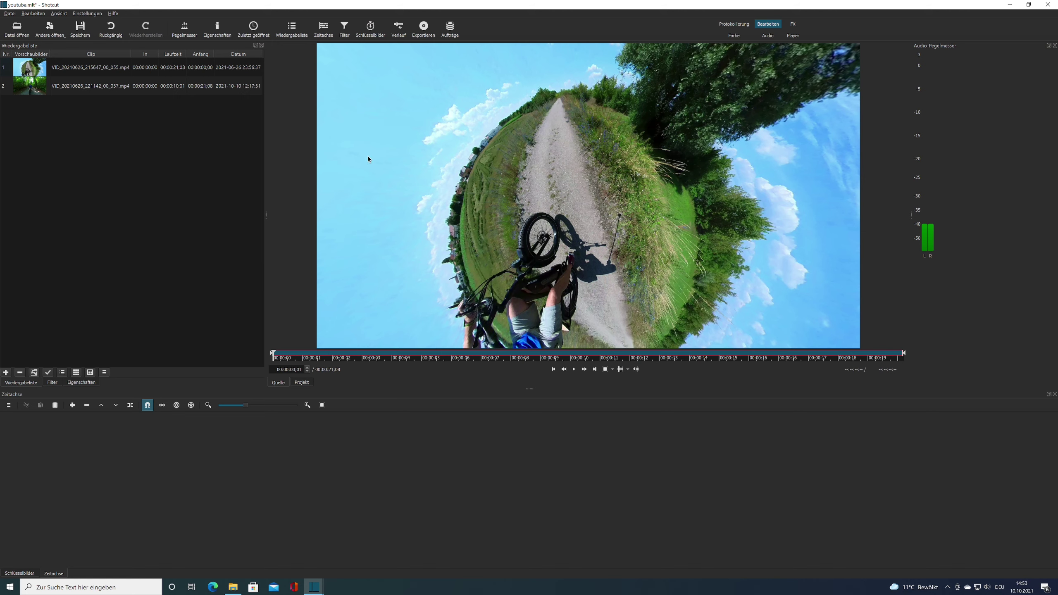
- Place both video clips from the playlist on track V1 in playlist order, with the second directly against the end of the first
left_click(58, 72)
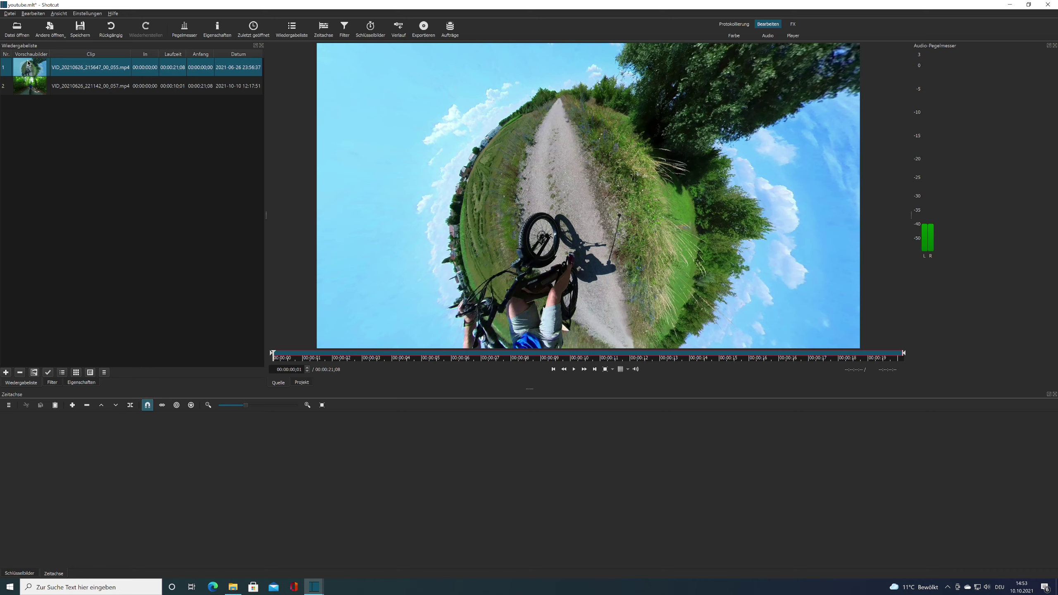
left_click_drag(26, 64, 123, 477)
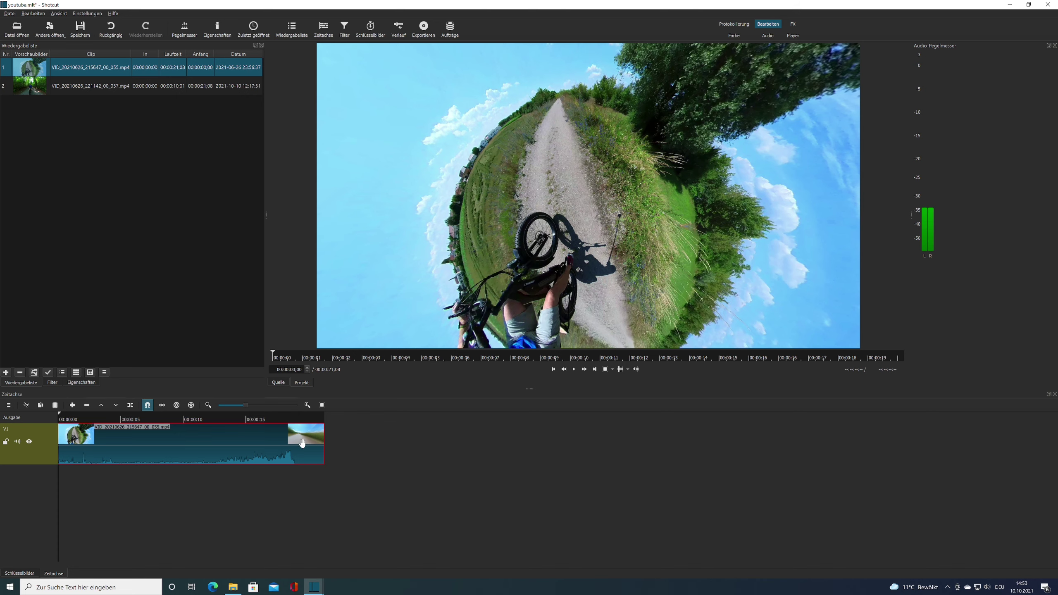
left_click(41, 88)
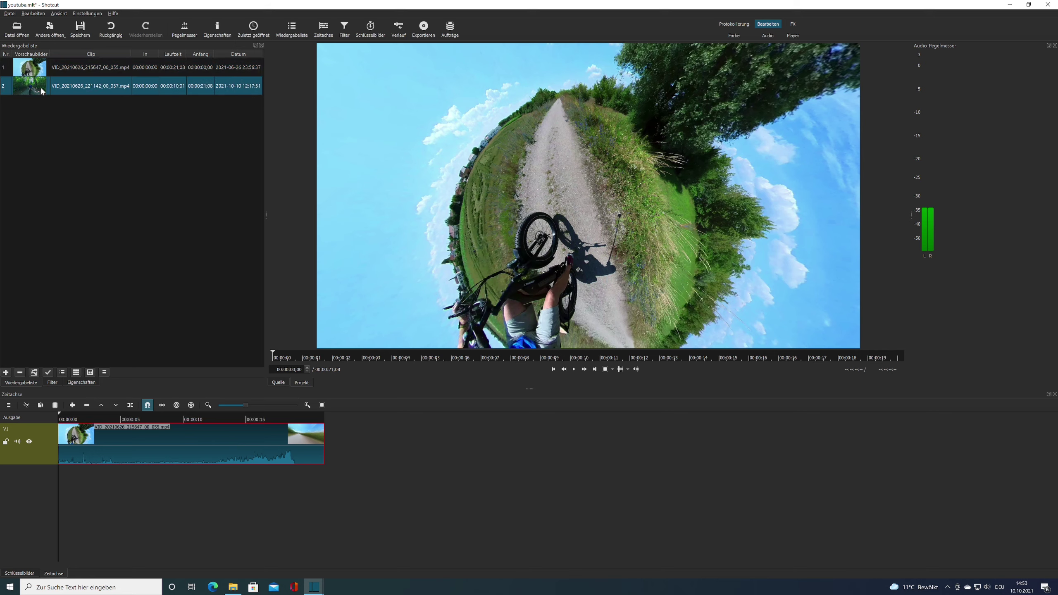
left_click_drag(30, 86, 360, 475)
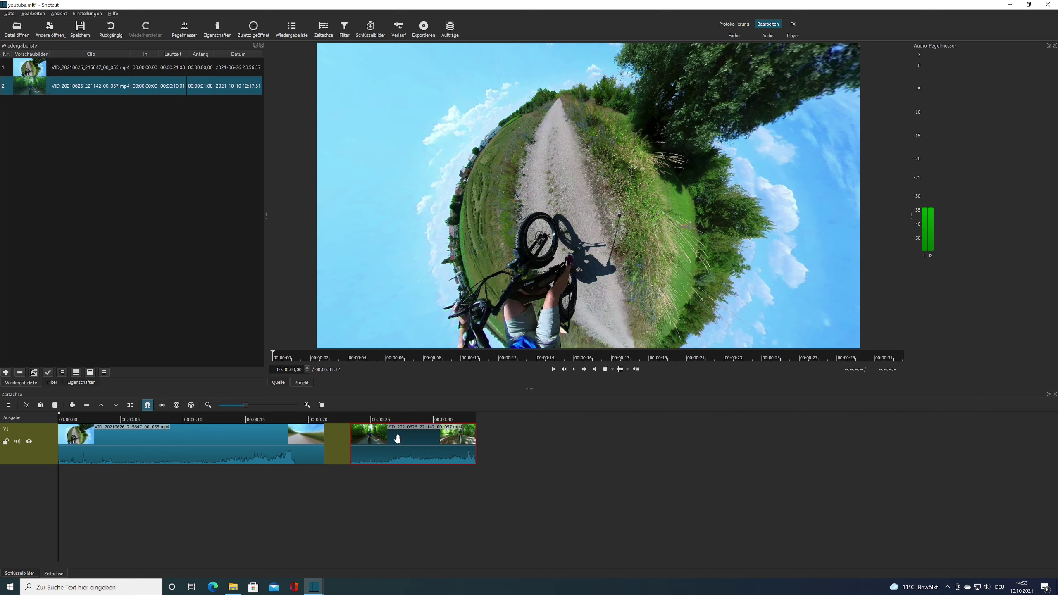
left_click_drag(402, 446, 376, 445)
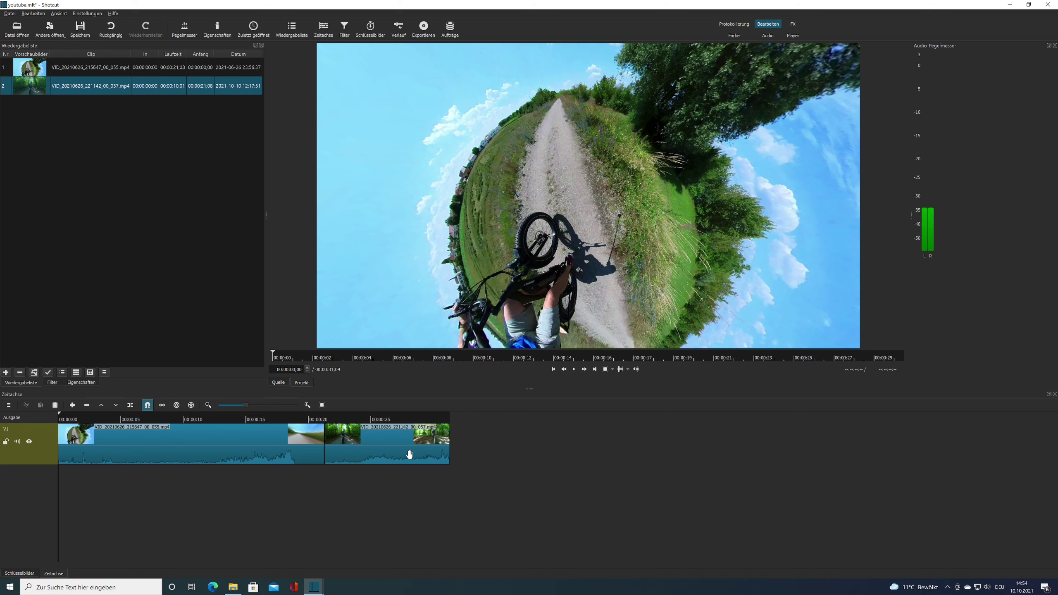
- Overlap the second clip slightly with the end of the first to create a transition, and set its video type to Auflösen
left_click(396, 459)
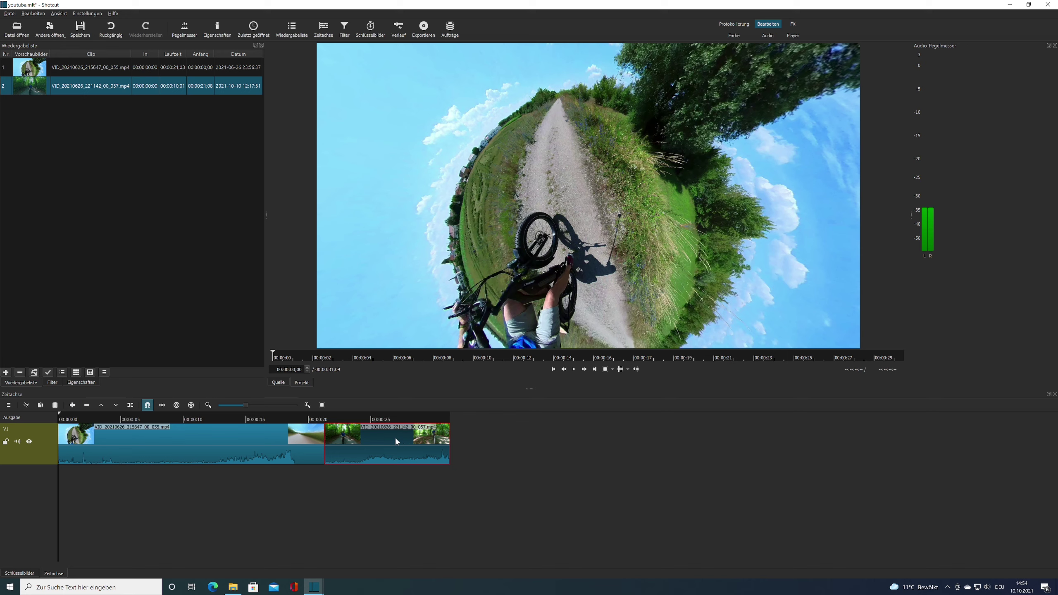
left_click_drag(395, 437, 384, 438)
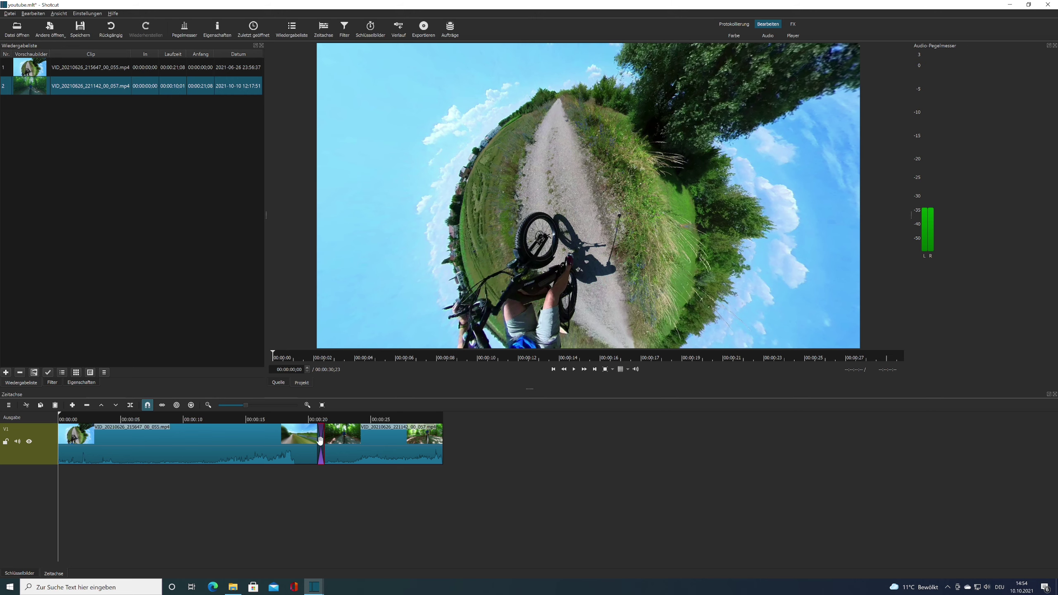
right_click(320, 440)
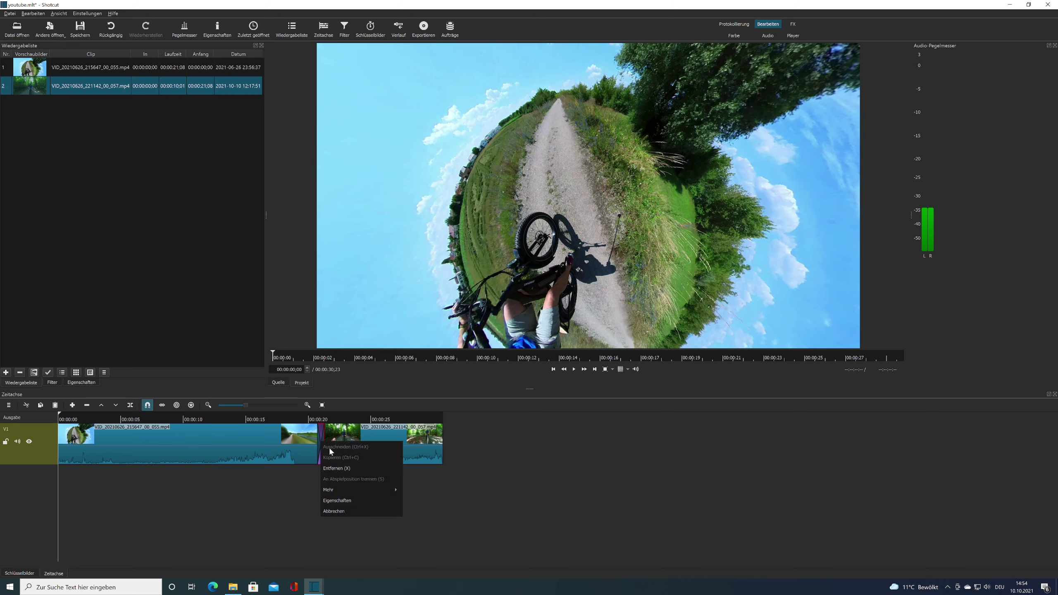
left_click(349, 500)
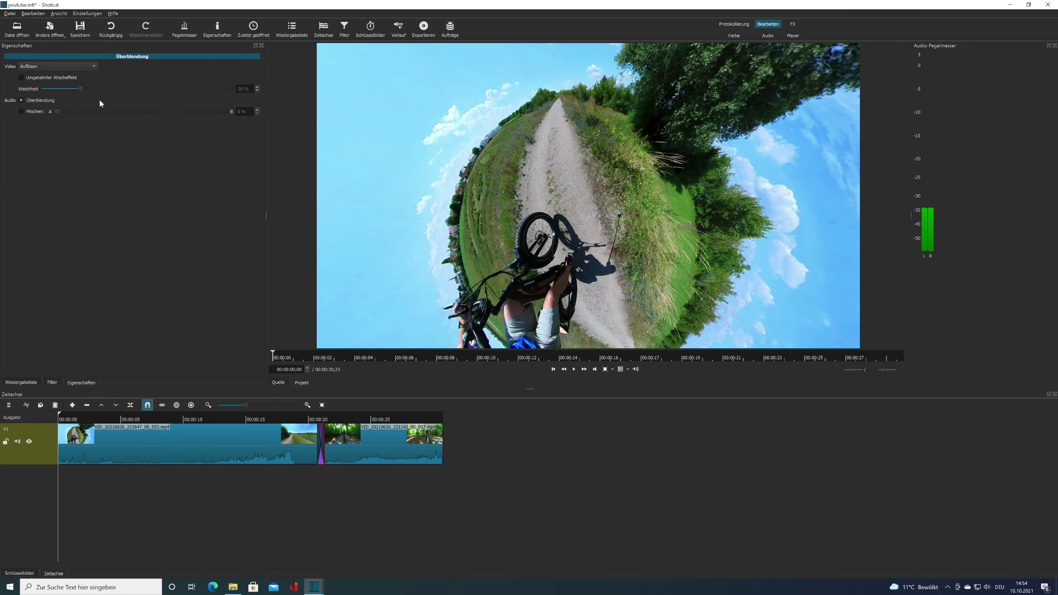
left_click(83, 68)
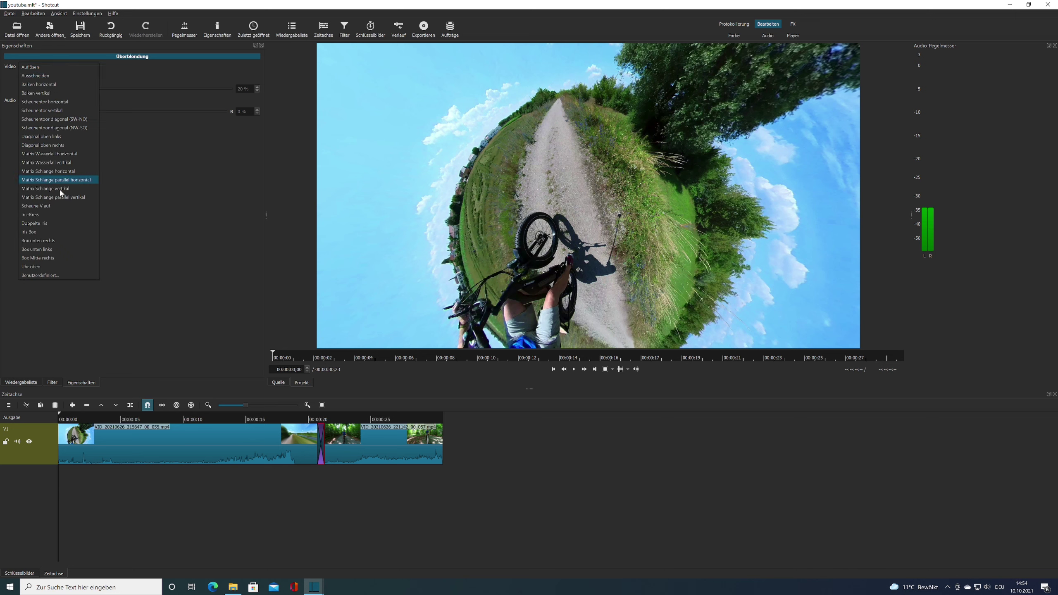
left_click(31, 67)
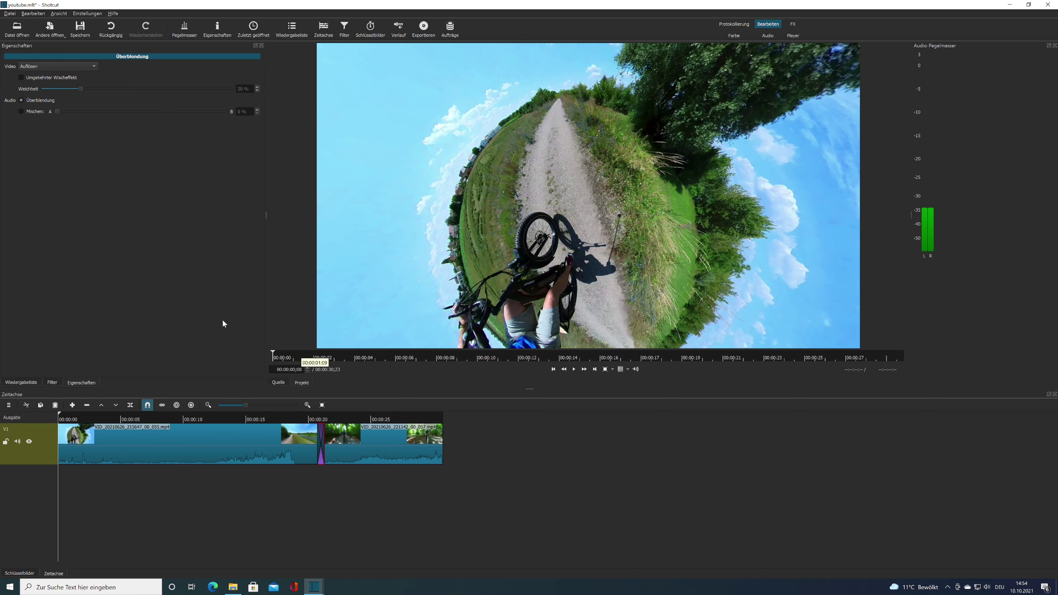
left_click(30, 383)
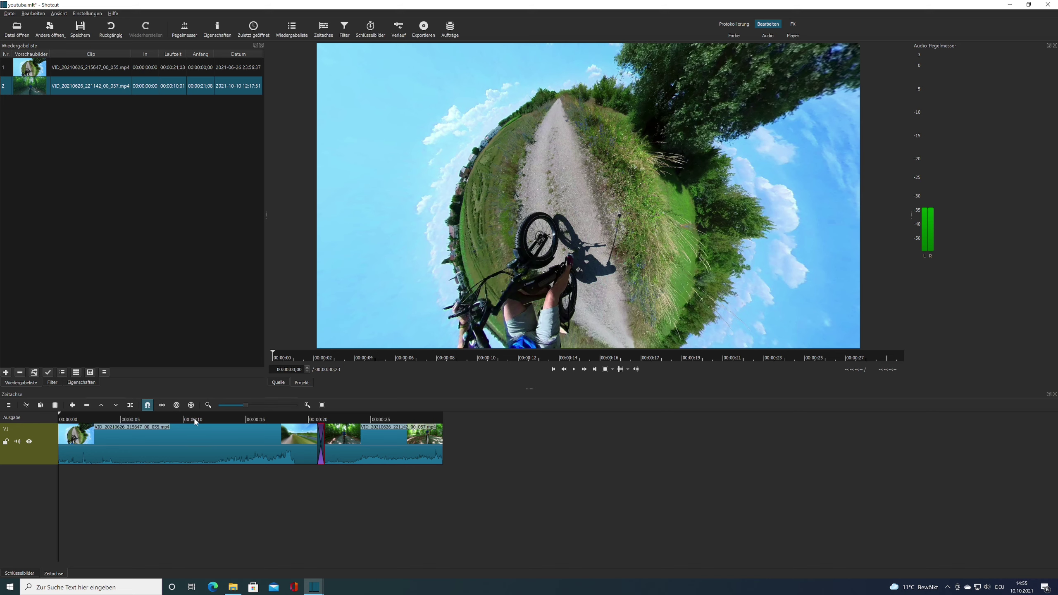
- Play the timeline across the transition between the two clips, then return the playhead to near the start
left_click(136, 434)
left_click_drag(61, 423, 303, 424)
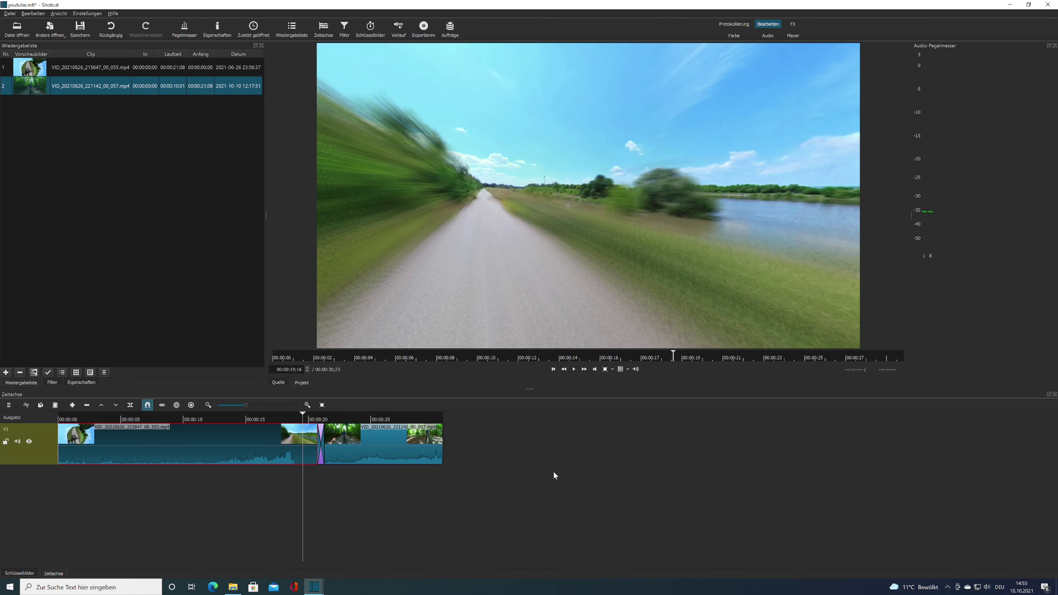
left_click(575, 370)
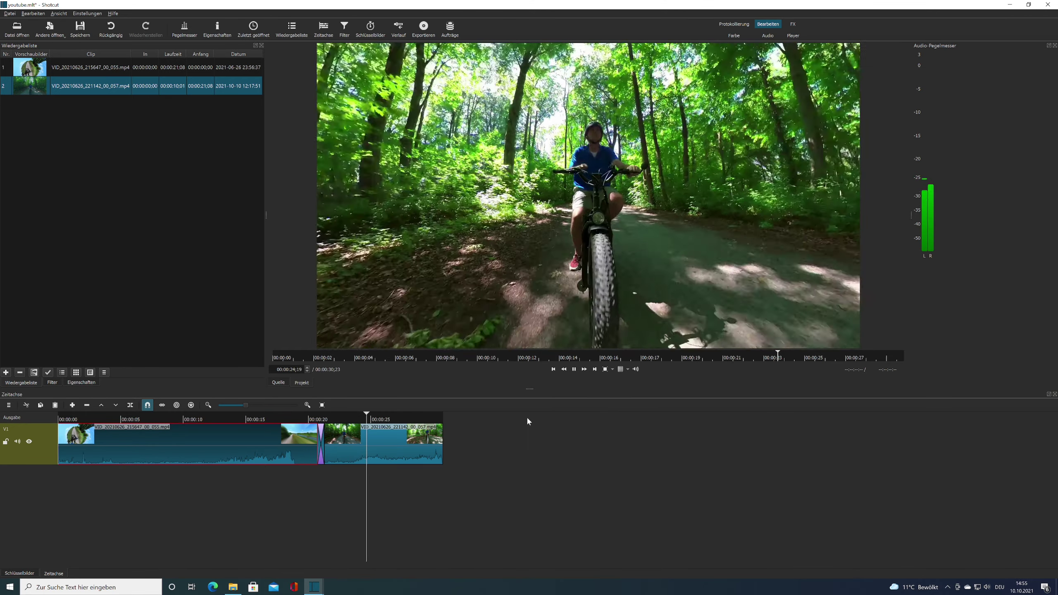
left_click(573, 370)
left_click_drag(399, 415, 70, 417)
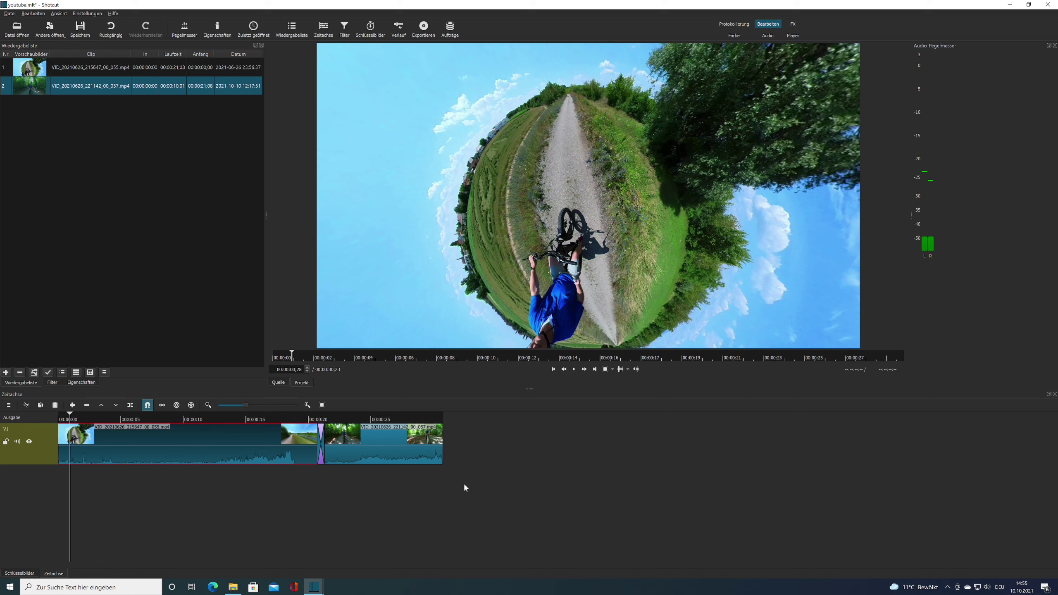
- Add an audio track to the timeline
right_click(521, 458)
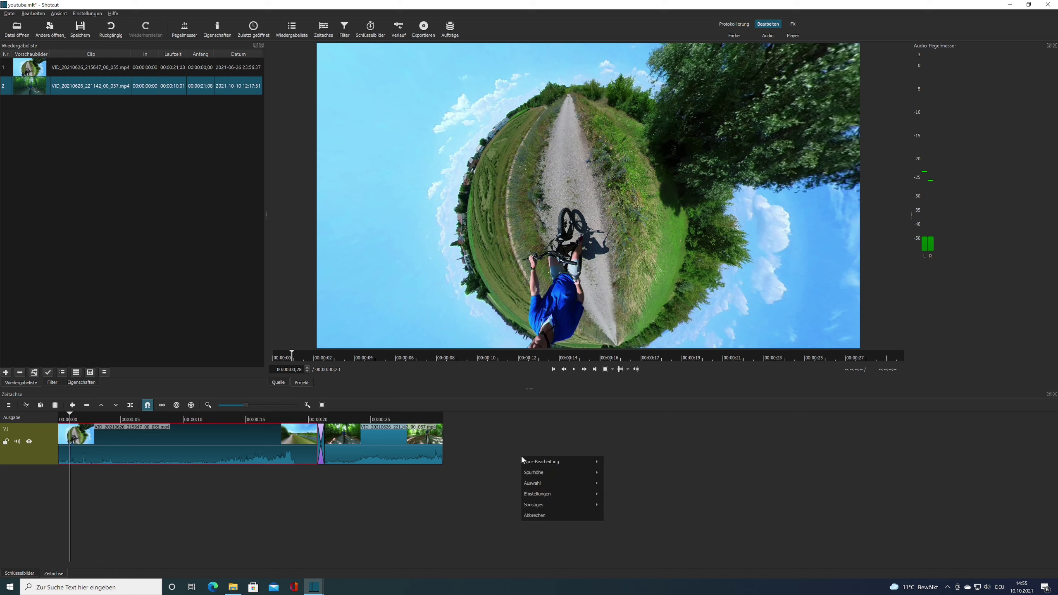
mouse_move(548, 463)
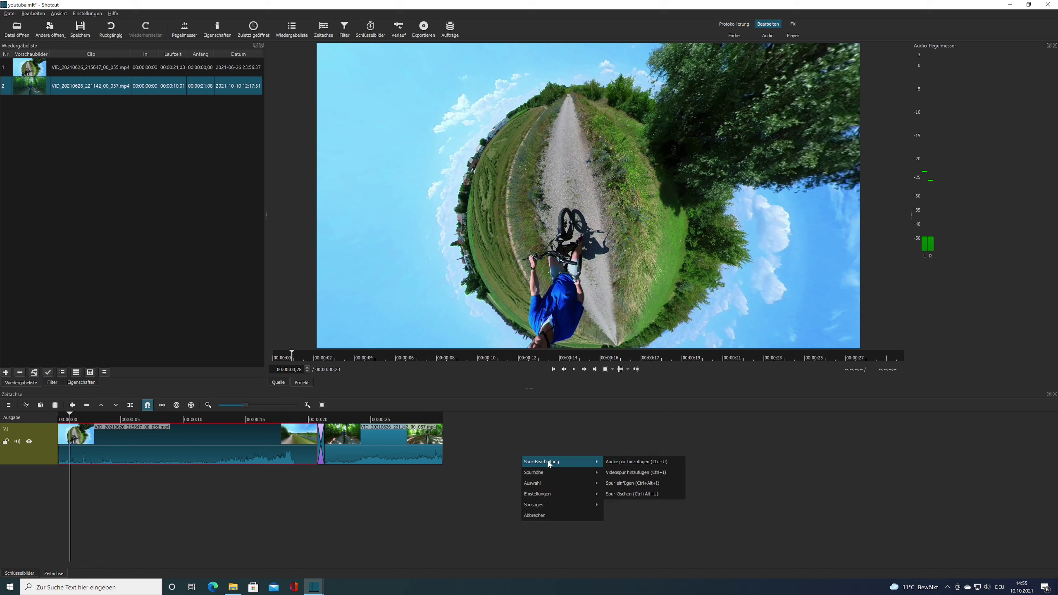
left_click(648, 462)
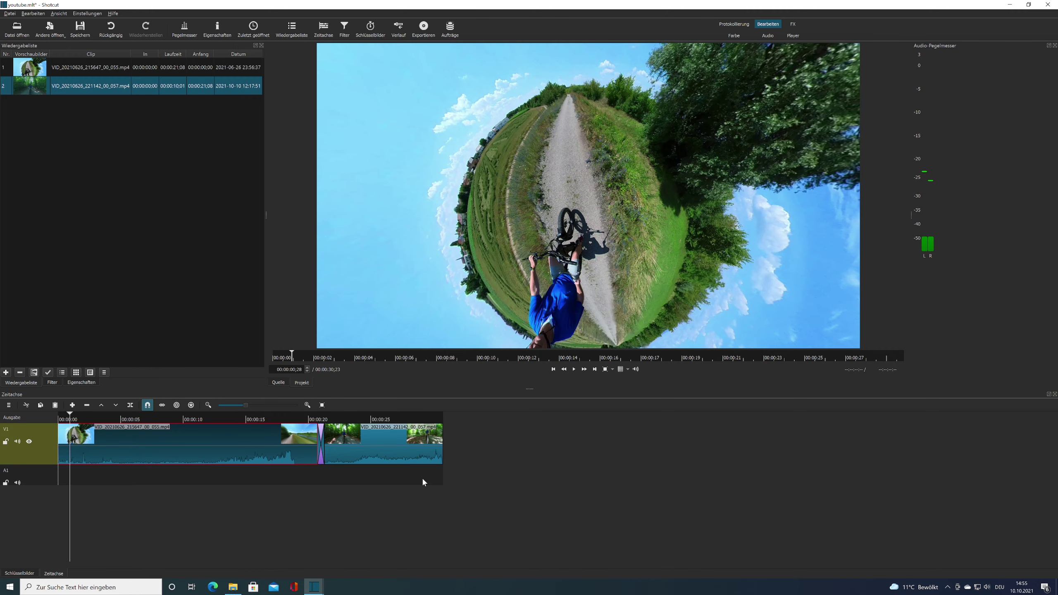
- Add musicfox_talkline_nr_7.mp3 from the Desktop folder to the playlist and place it at the very start of track A1
left_click(233, 587)
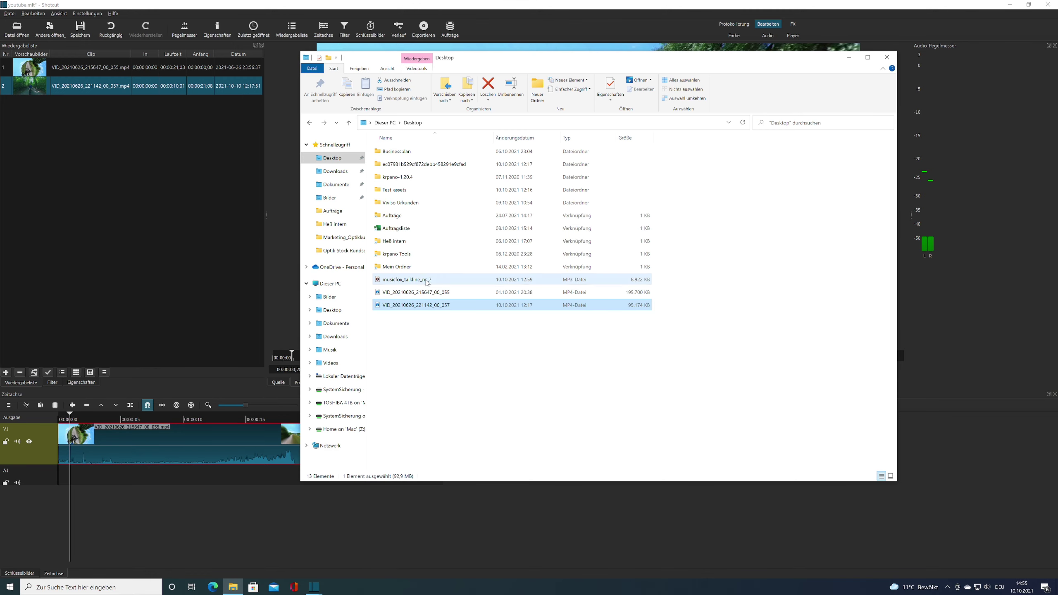
left_click(392, 281)
left_click_drag(426, 284, 157, 286)
left_click(183, 226)
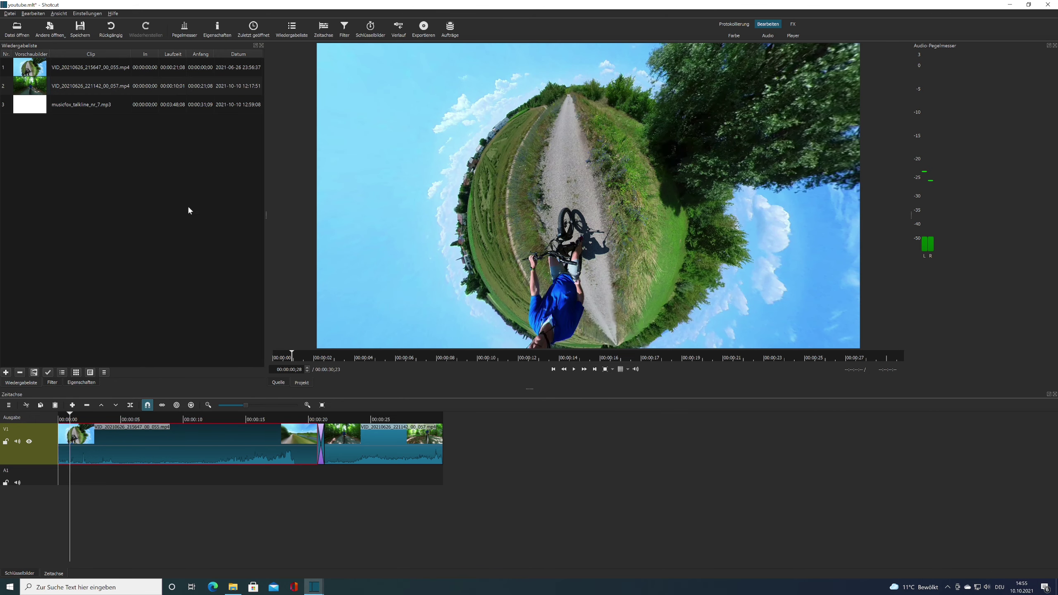
left_click_drag(34, 106, 91, 477)
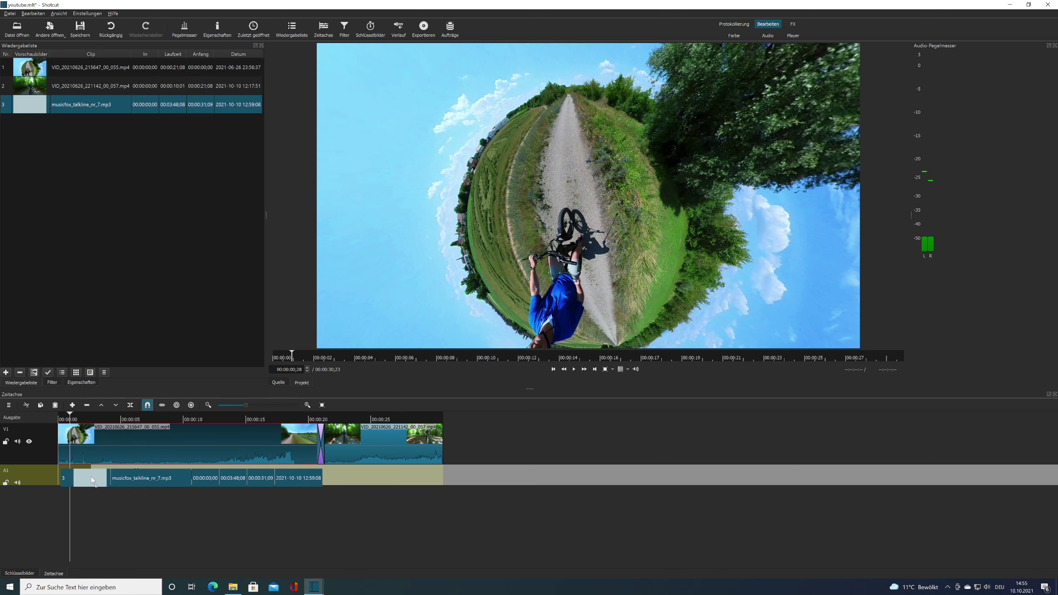
left_click_drag(159, 473, 127, 473)
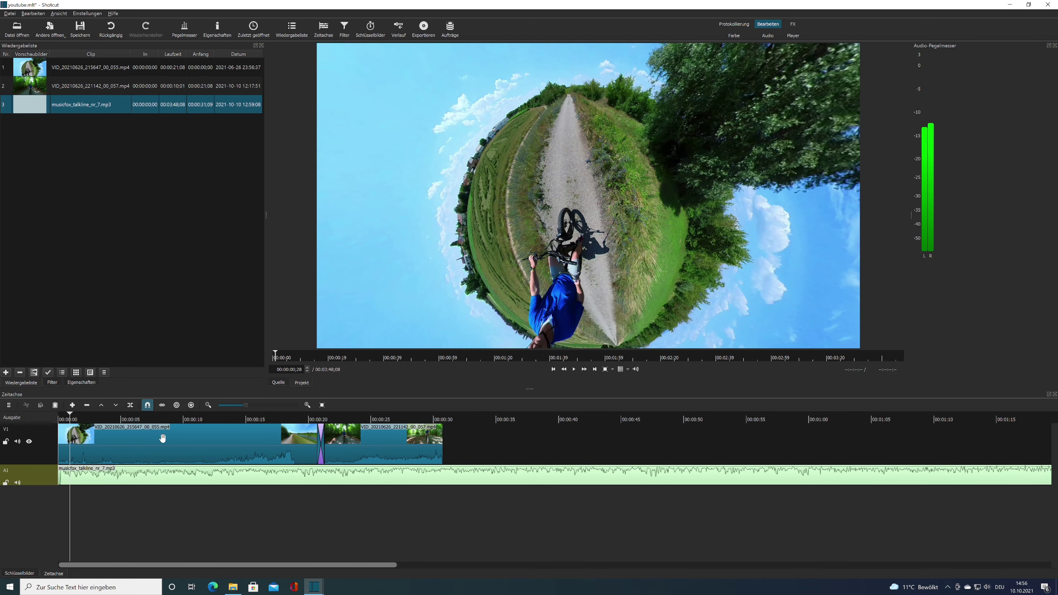
- Split the music clip on A1 at the end of the second video clip and delete the part beyond it
left_click(395, 446)
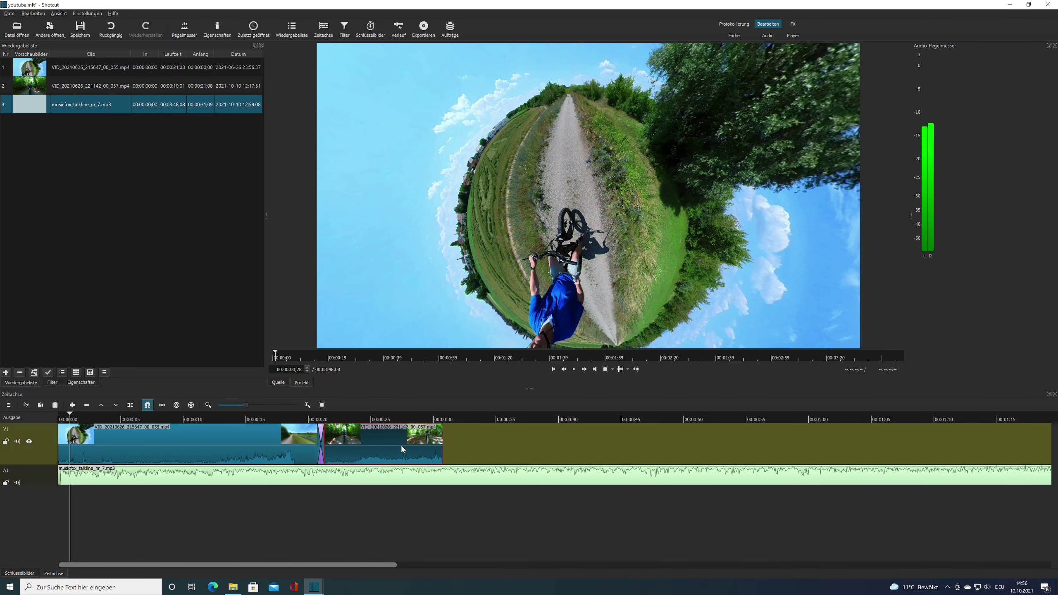
left_click(413, 416)
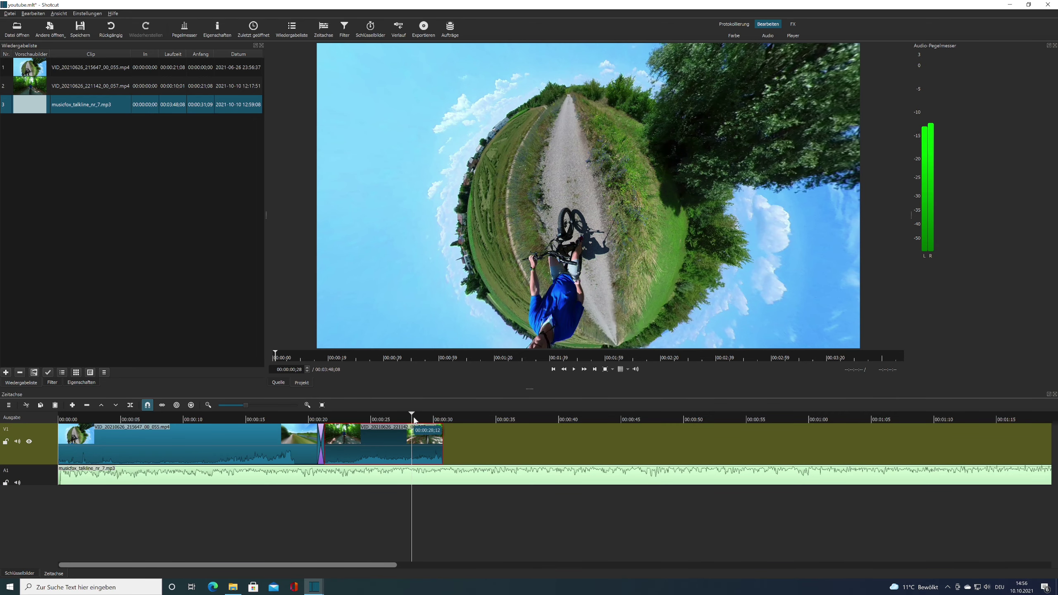
left_click_drag(416, 417, 444, 418)
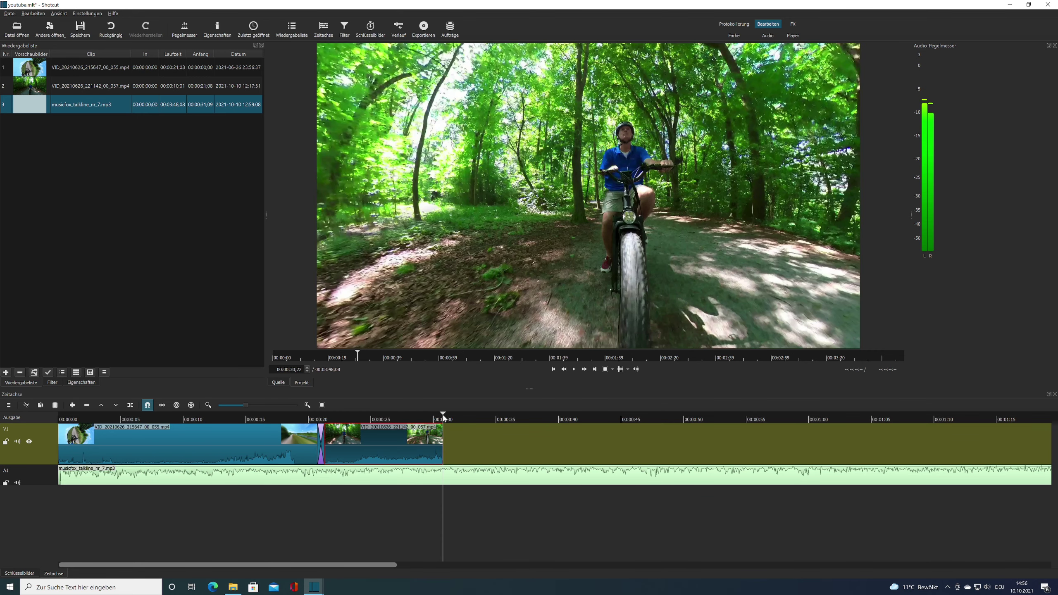
left_click(131, 405)
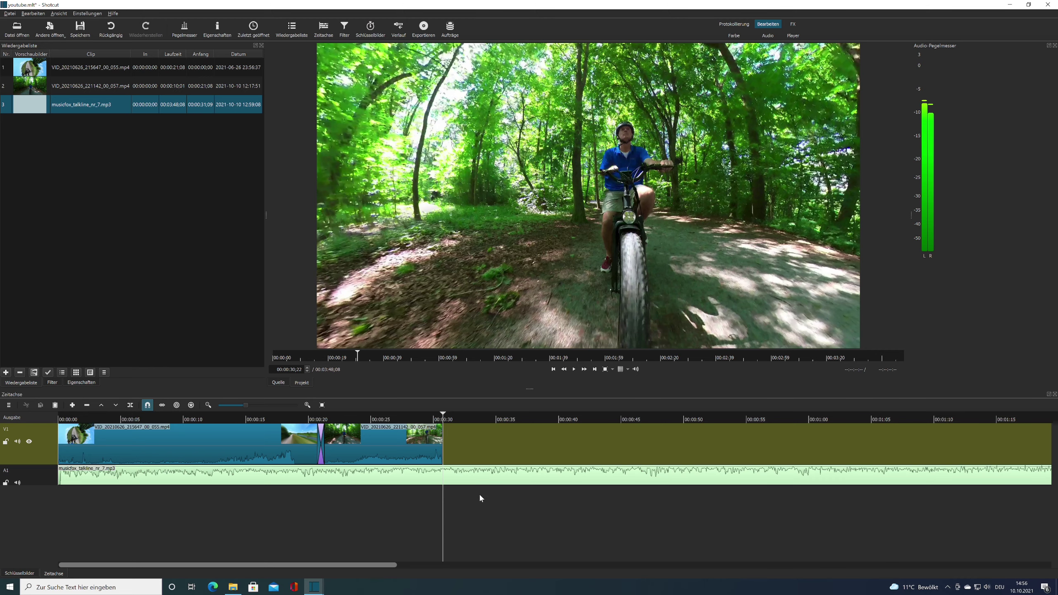
left_click(480, 498)
left_click_drag(477, 413, 443, 421)
left_click(469, 476)
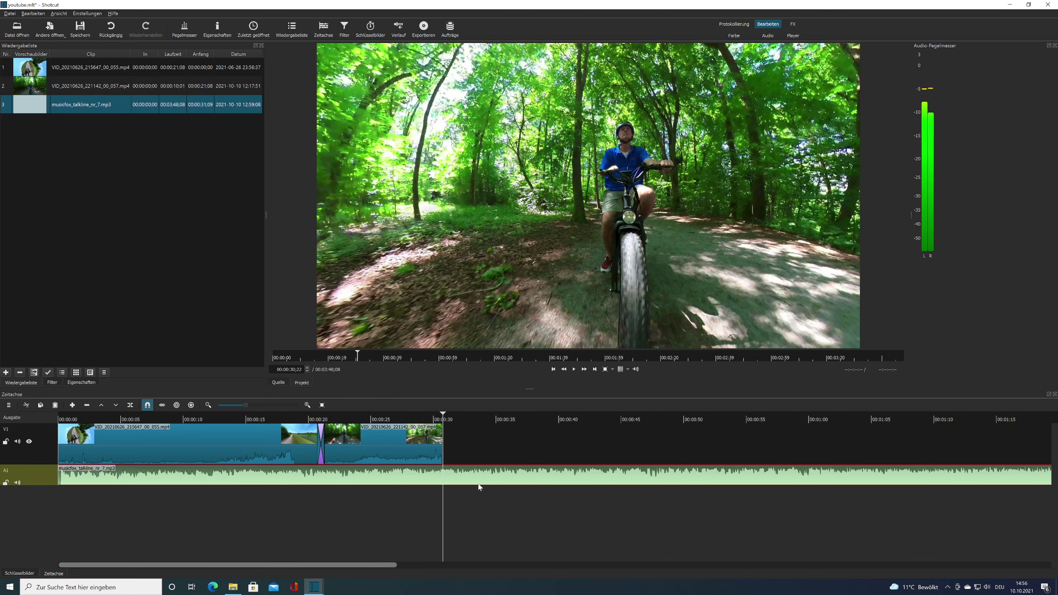
left_click(131, 405)
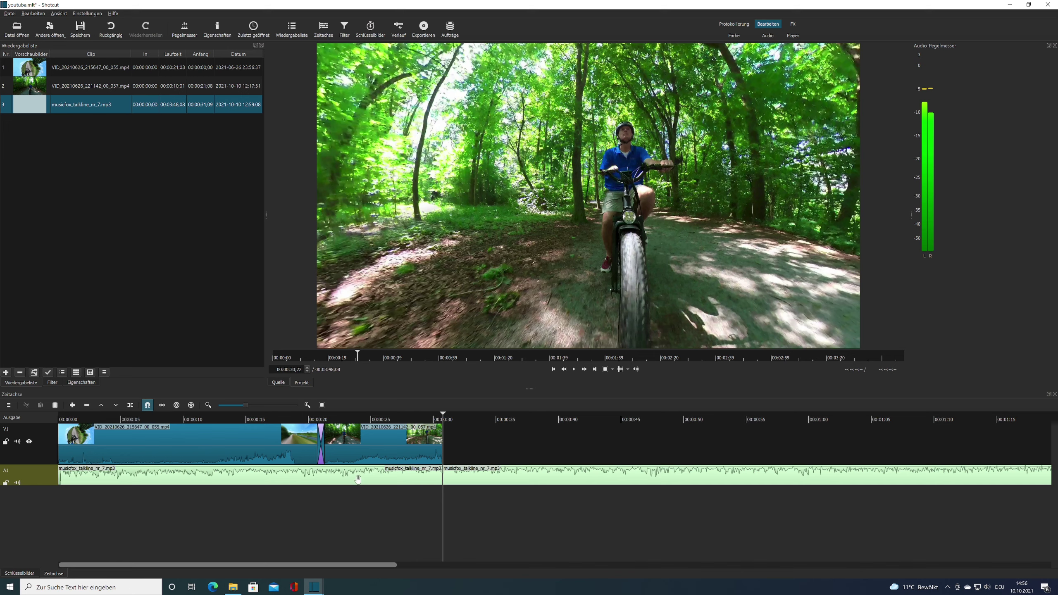
left_click(529, 477)
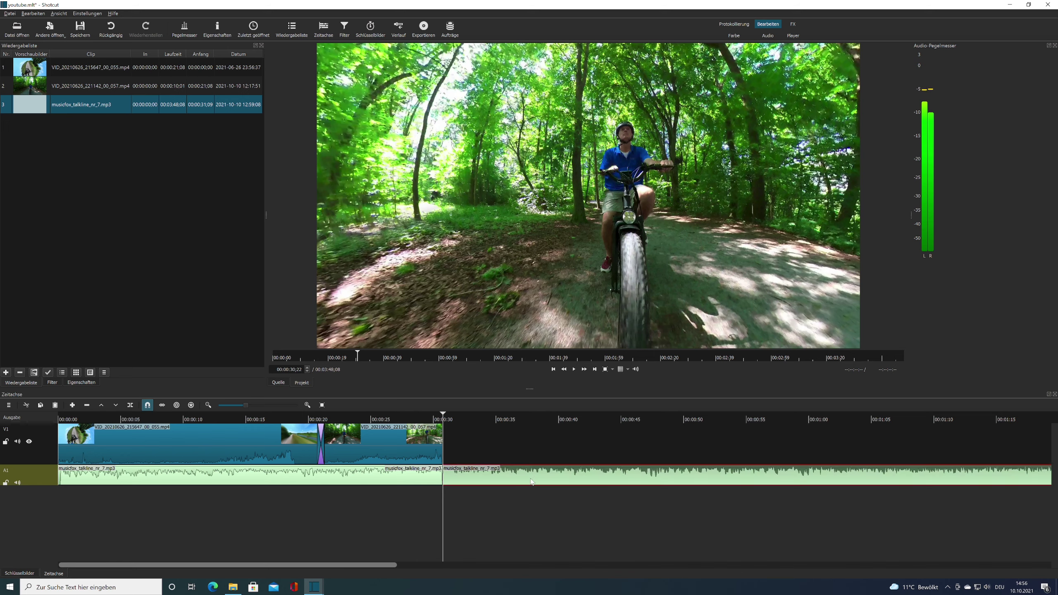
key("Delete")
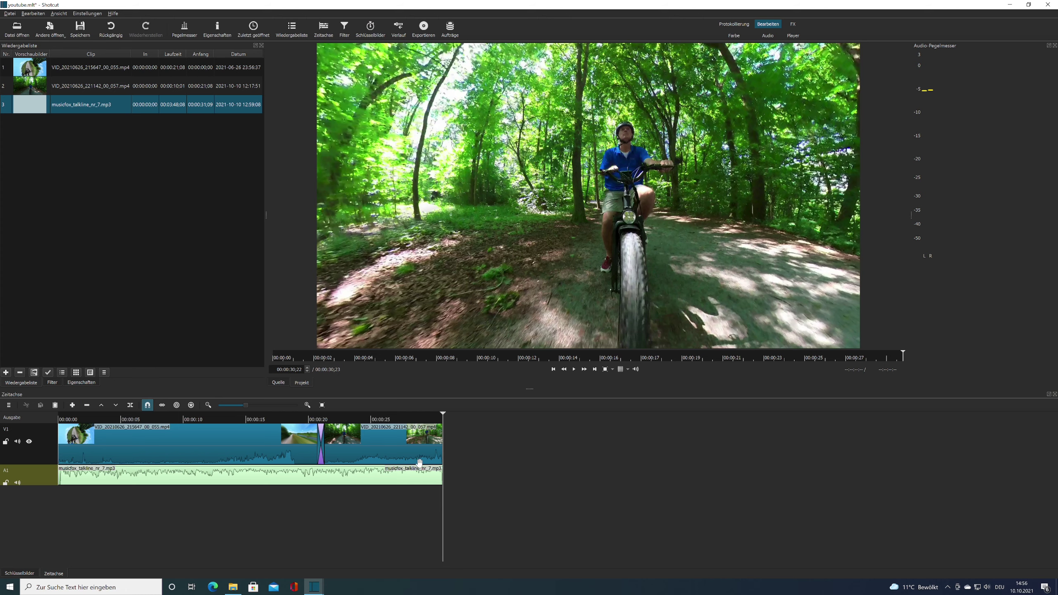
- Add an Audio ausblenden filter to the music clip on track A1
left_click(382, 476)
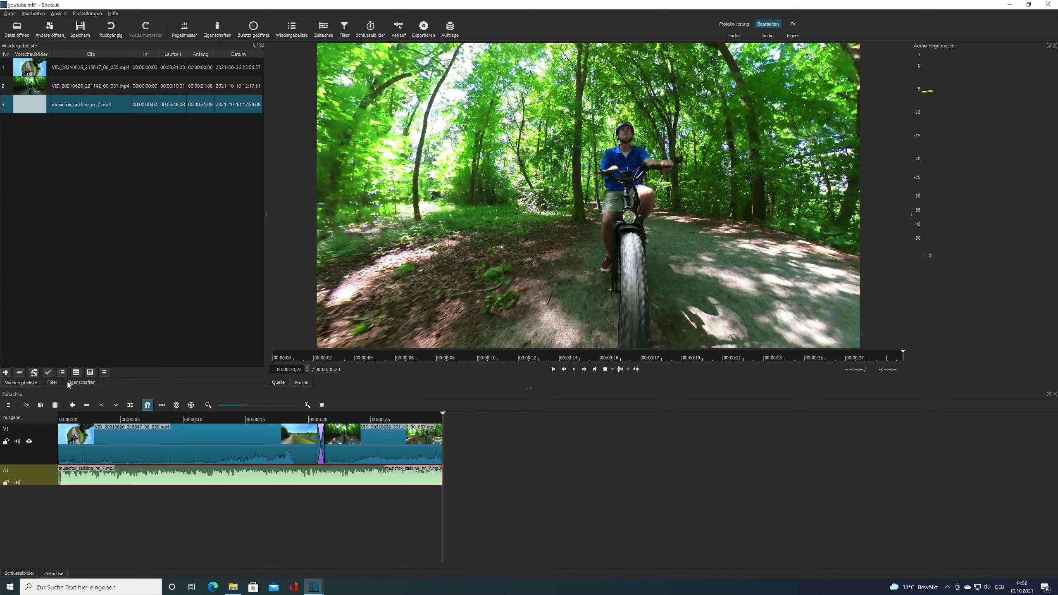
left_click(52, 383)
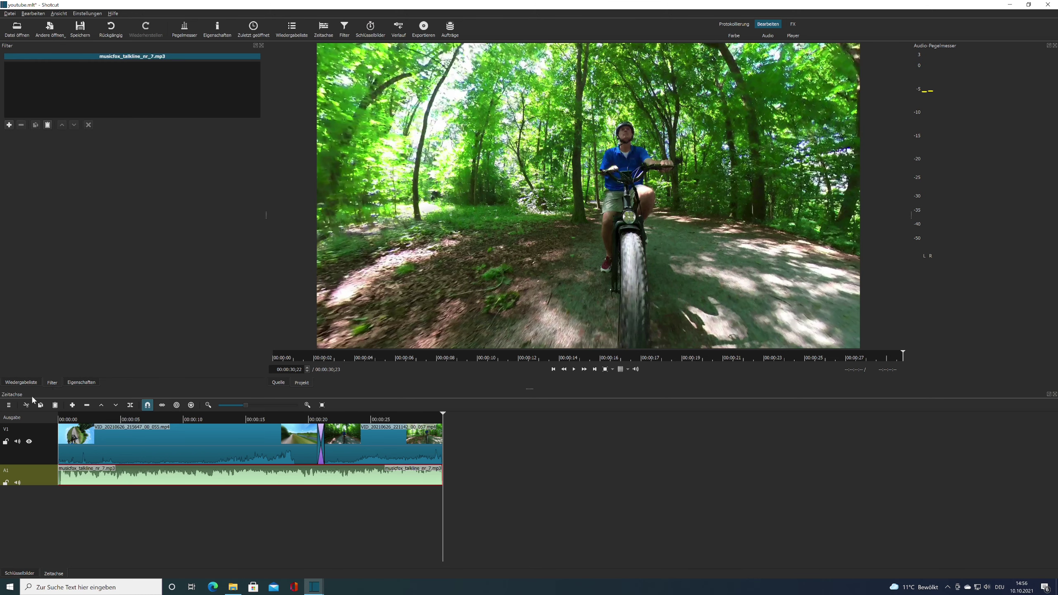
left_click(9, 125)
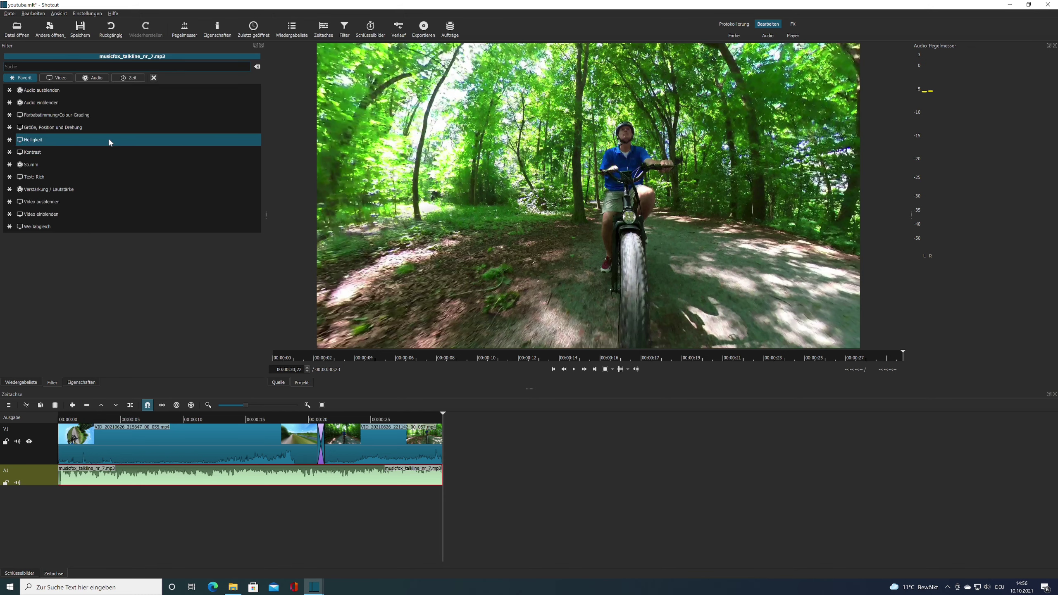
left_click(47, 93)
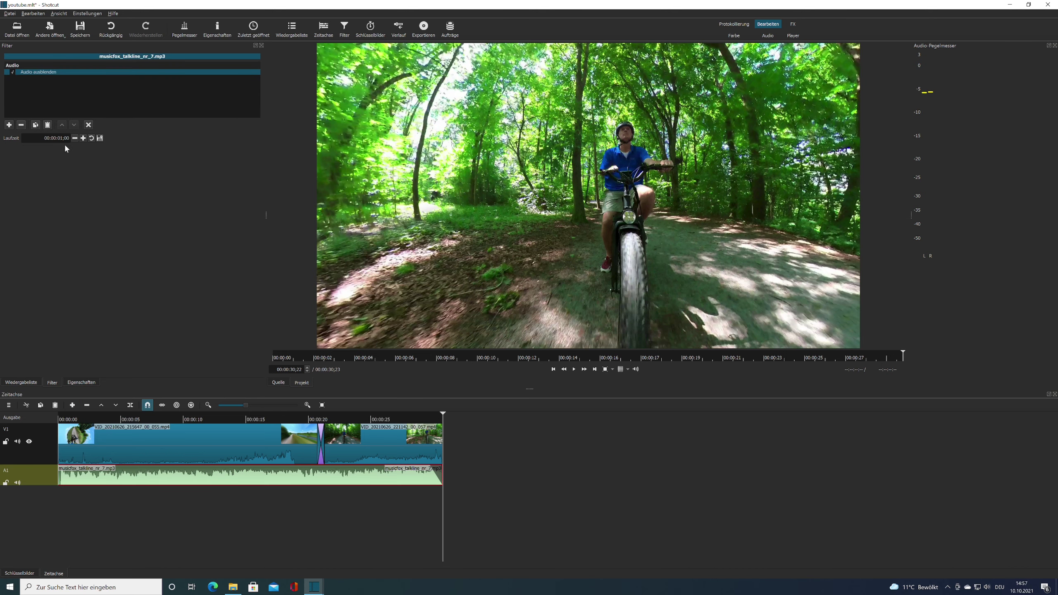
- Lengthen the audio fade-out at the end of the music clip
left_click(84, 138)
left_click(84, 138)
left_click(84, 138)
left_click(84, 138)
left_click(83, 138)
left_click(84, 138)
left_click(84, 138)
left_click(84, 138)
left_click(84, 139)
- Add a Video ausblenden filter to the second video clip and set its duration to 00:00:02;05
left_click(407, 443)
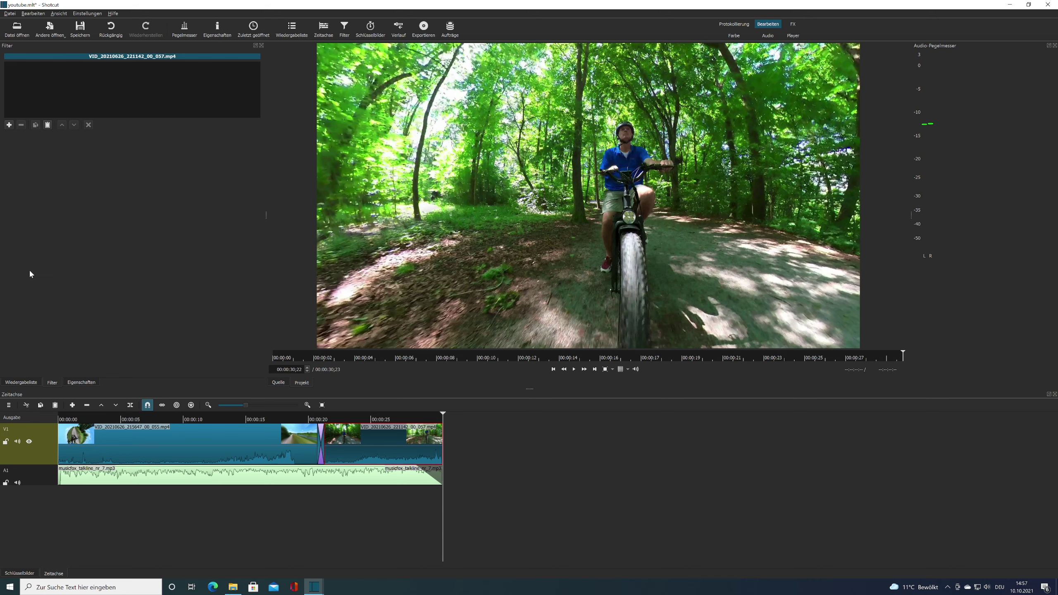
left_click(9, 125)
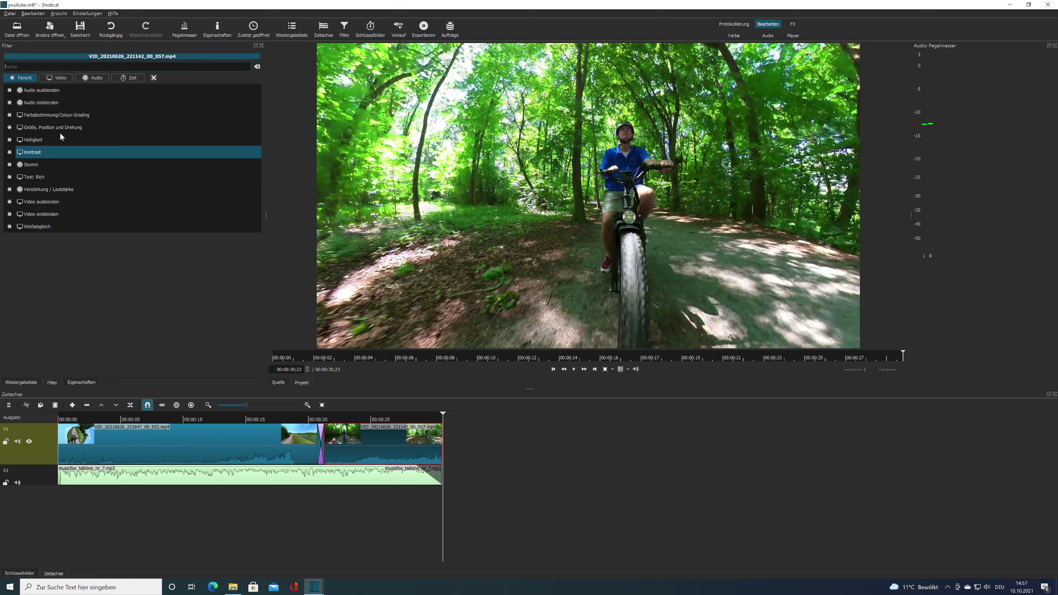
left_click(61, 203)
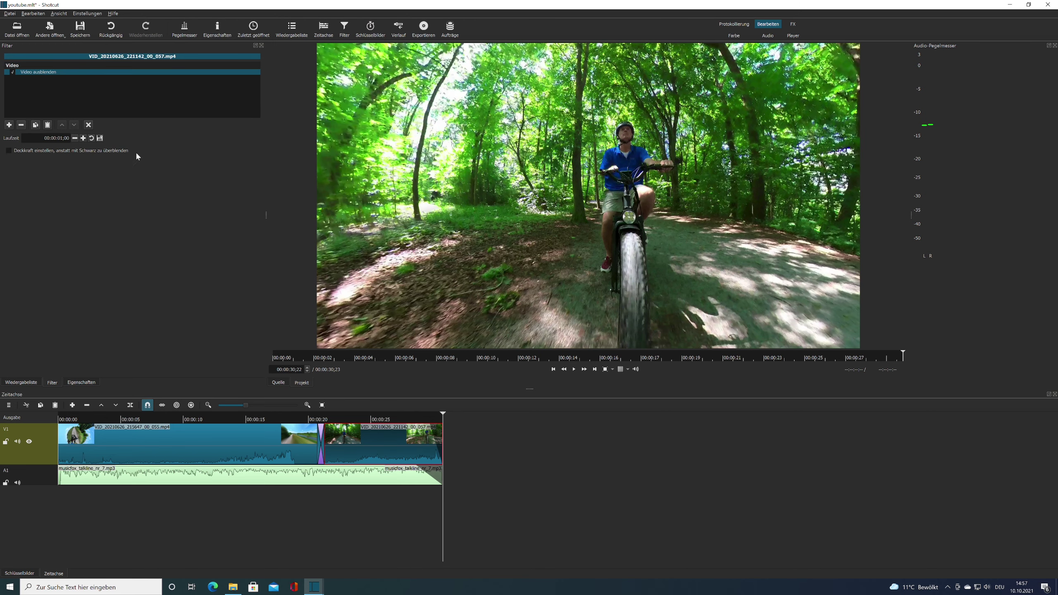
left_click(84, 138)
left_click(84, 139)
left_click(84, 139)
left_click(84, 138)
left_click(84, 138)
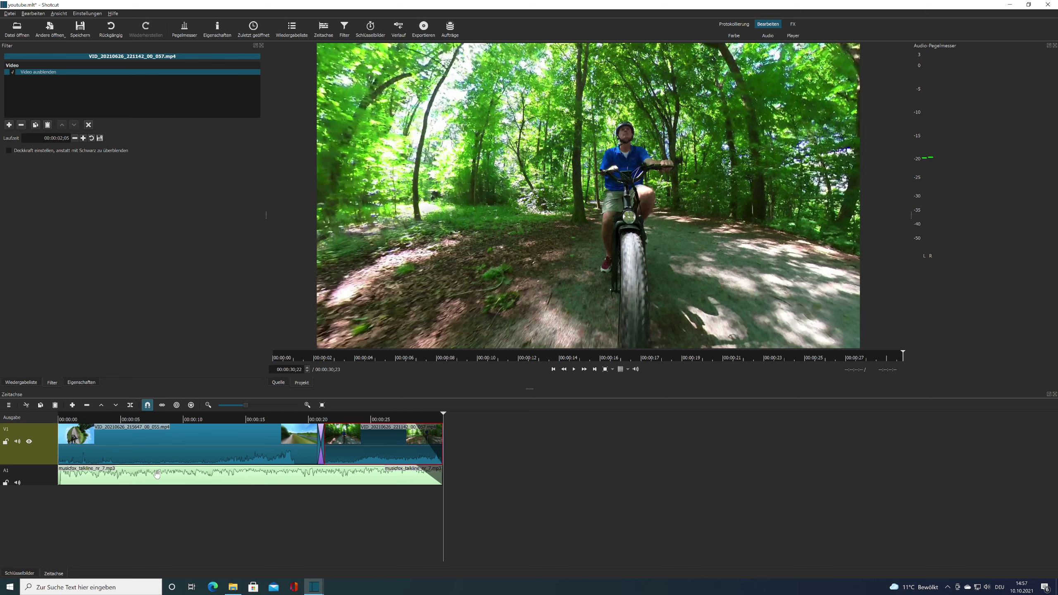
- Split the first video clip on V1 at the 00:00:05;00 mark
left_click(147, 447)
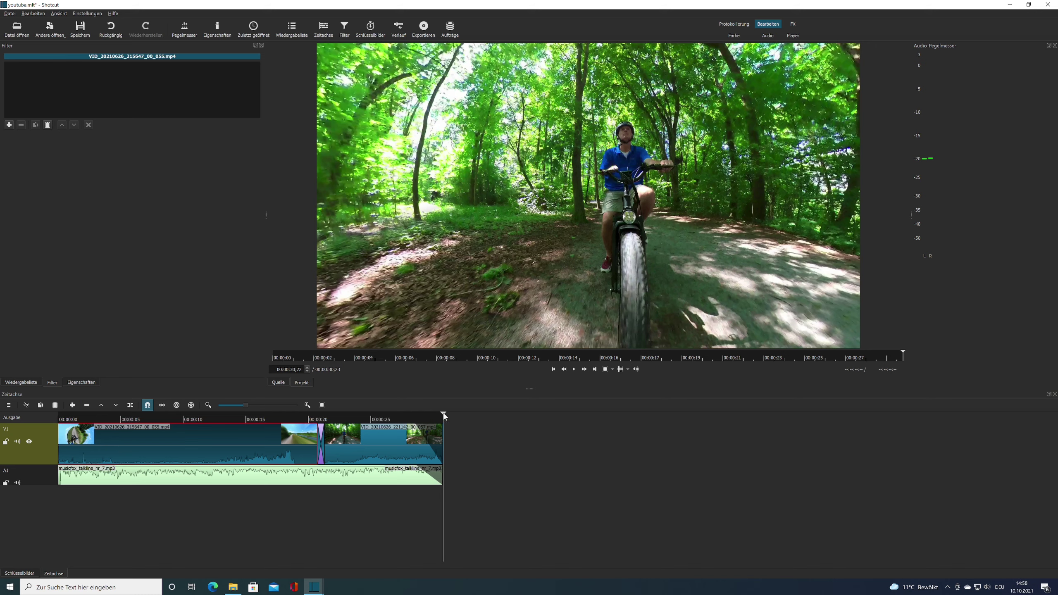
left_click(224, 416)
left_click_drag(223, 416, 121, 418)
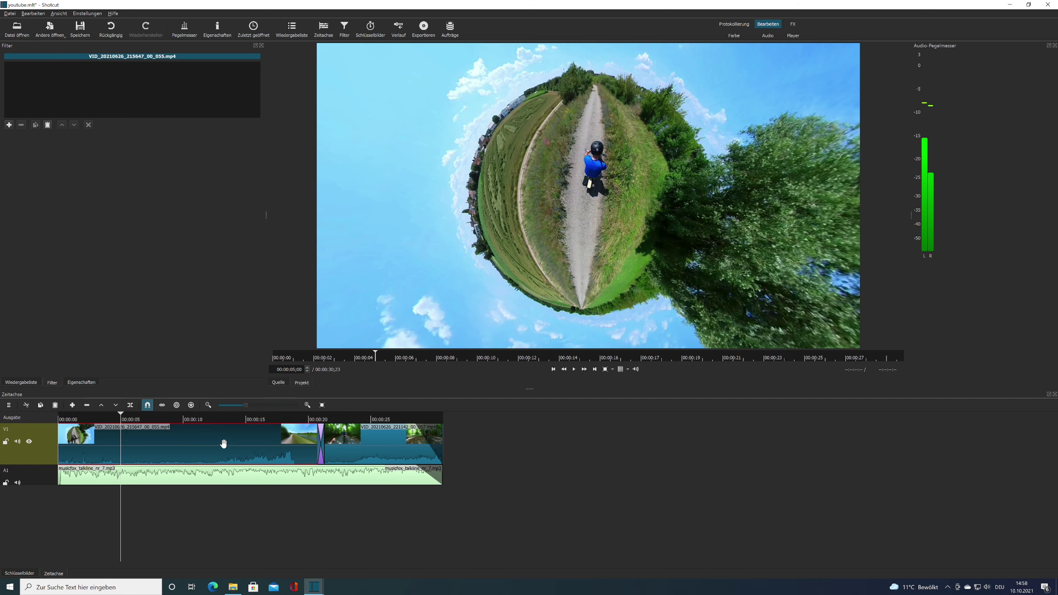
left_click(131, 406)
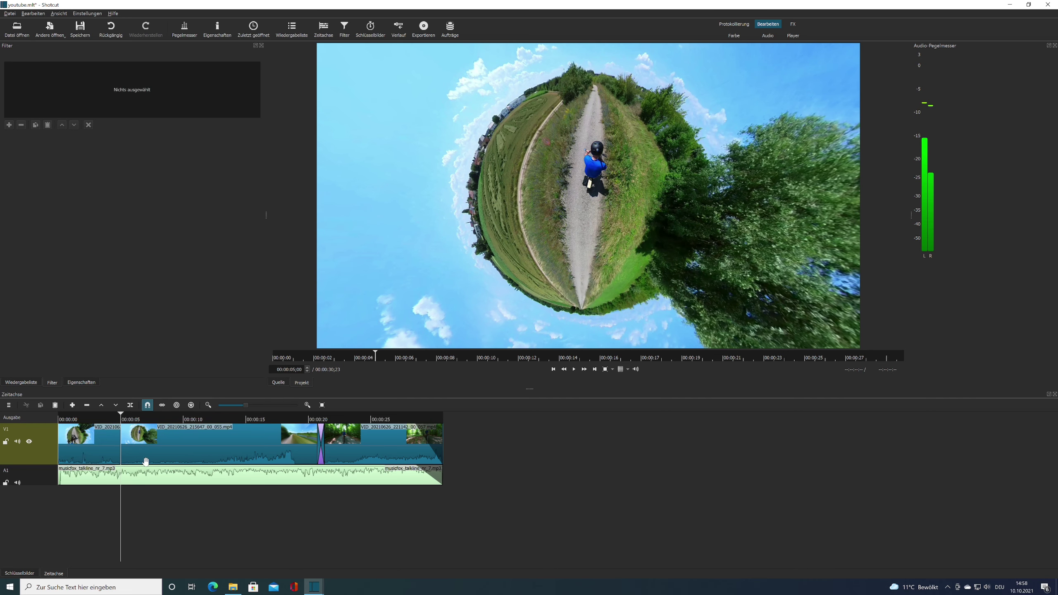
- Add a Text: Rich filter to the opening five-second section of the first video clip
left_click(101, 439)
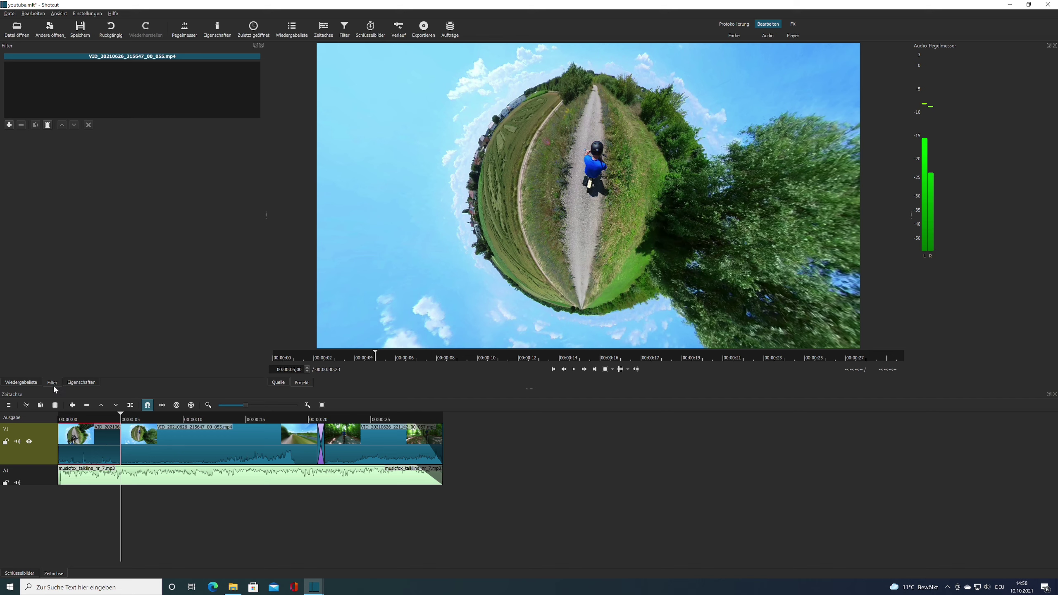
left_click(23, 383)
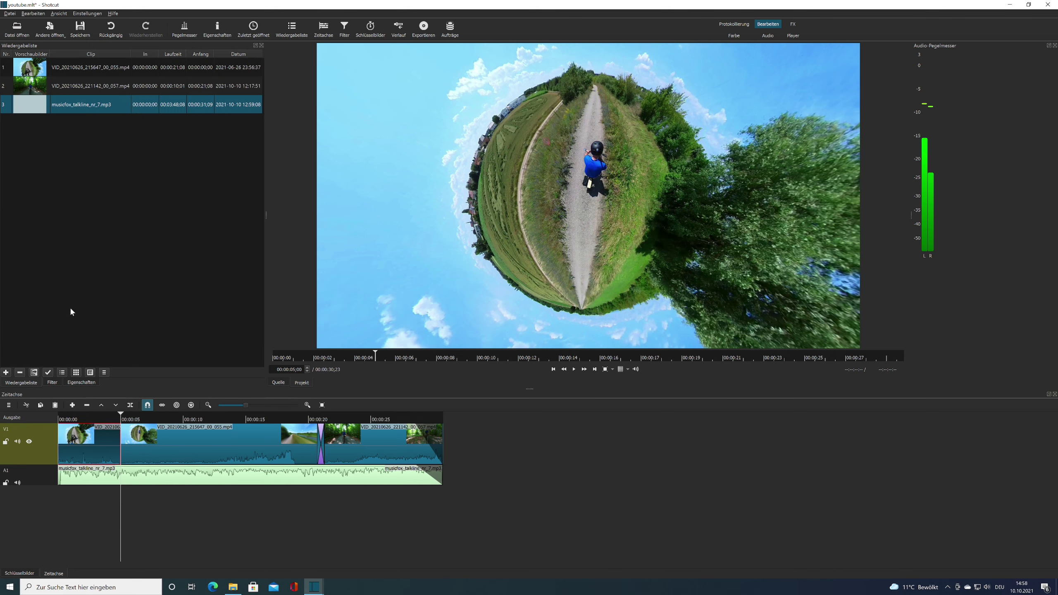
left_click(52, 383)
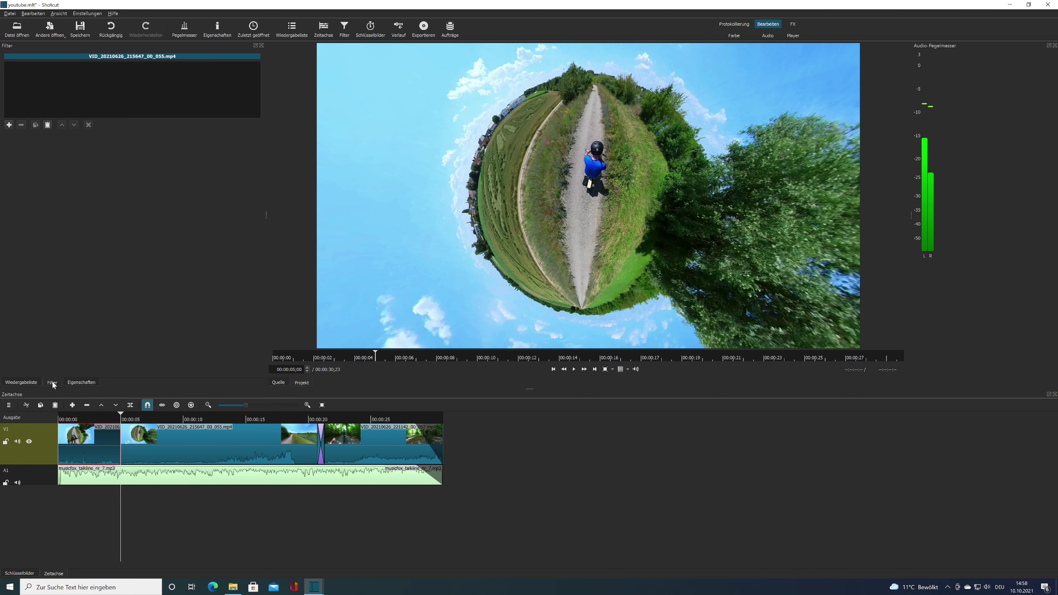
left_click(7, 58)
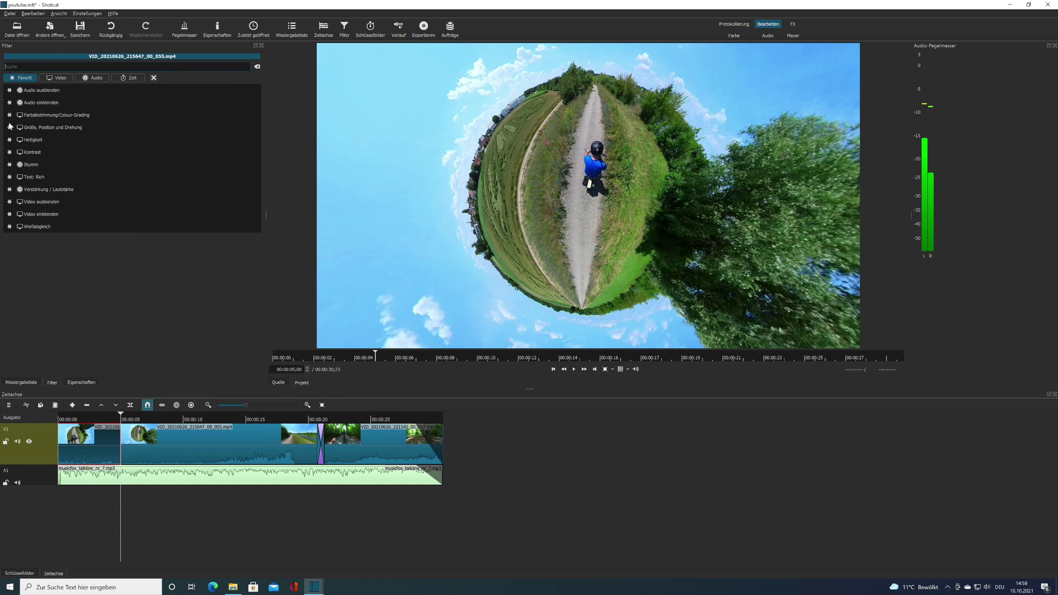
left_click(43, 177)
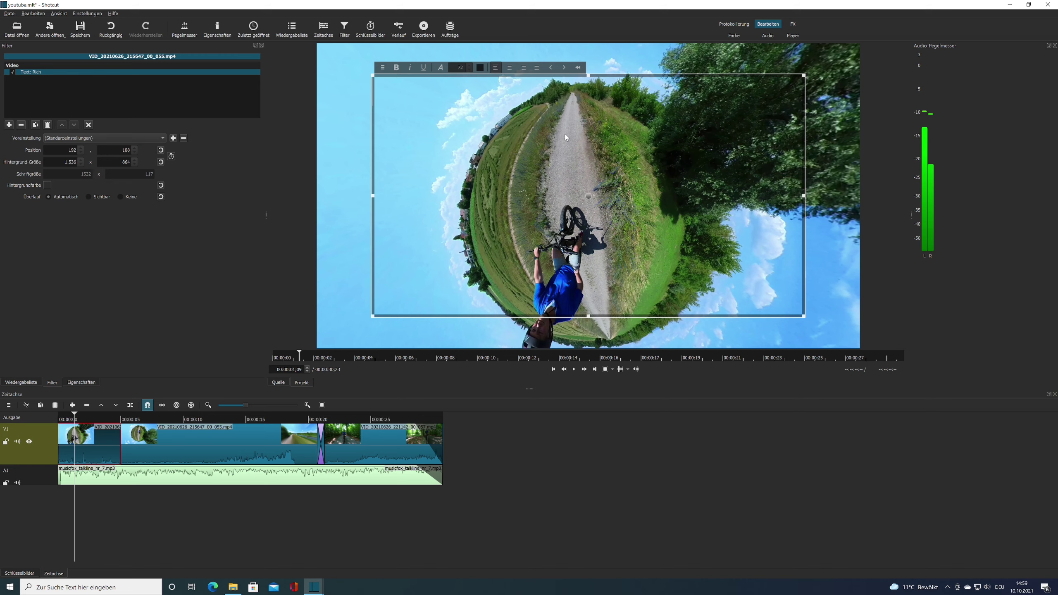
- Enter "Mein Film" as the title text and centre it horizontally in its text box
type("Meine")
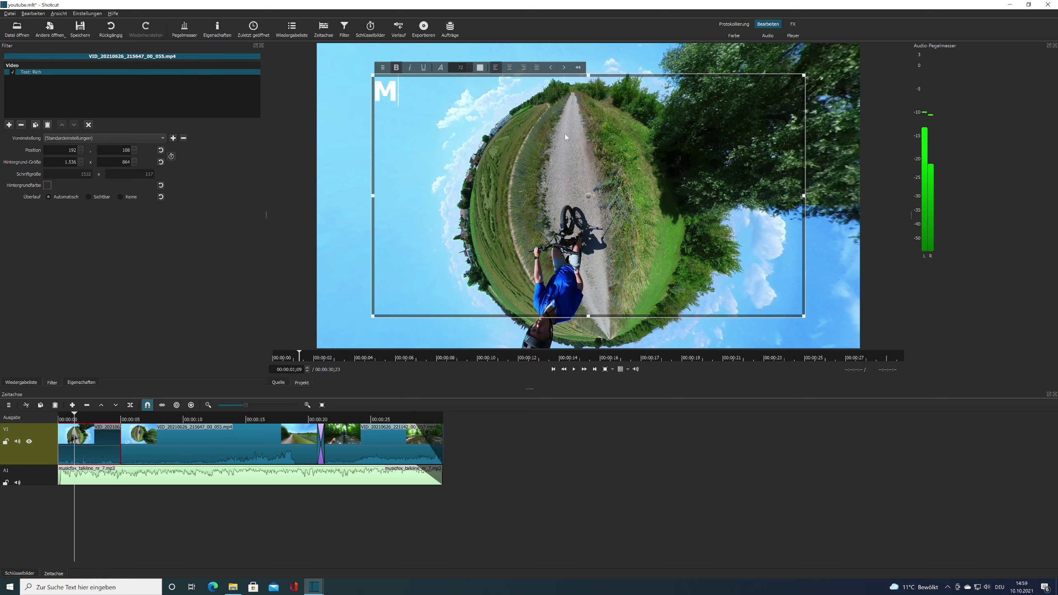
key("BackSpace")
type("Film")
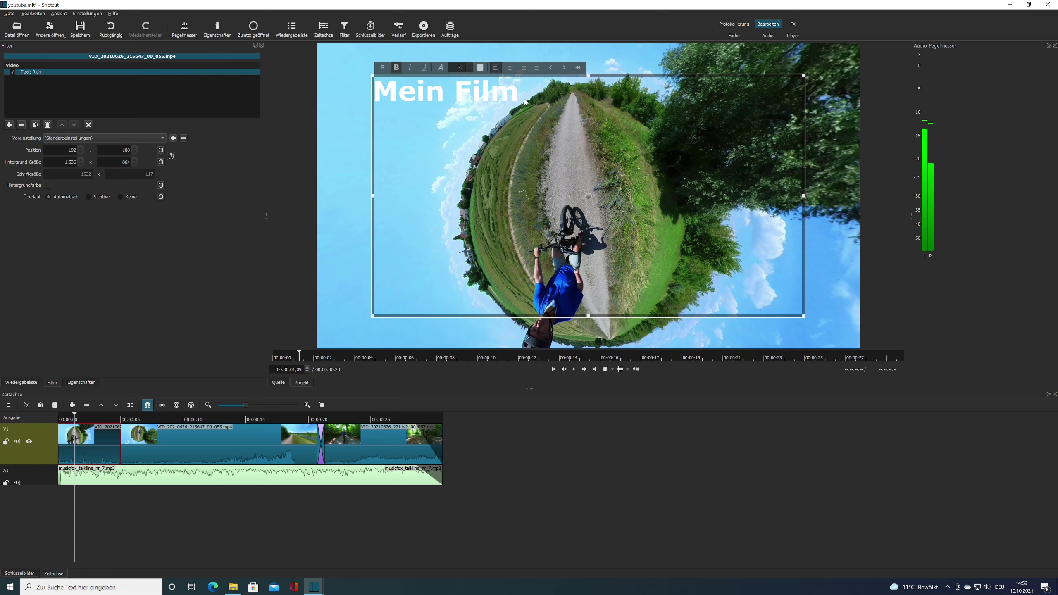
left_click(509, 67)
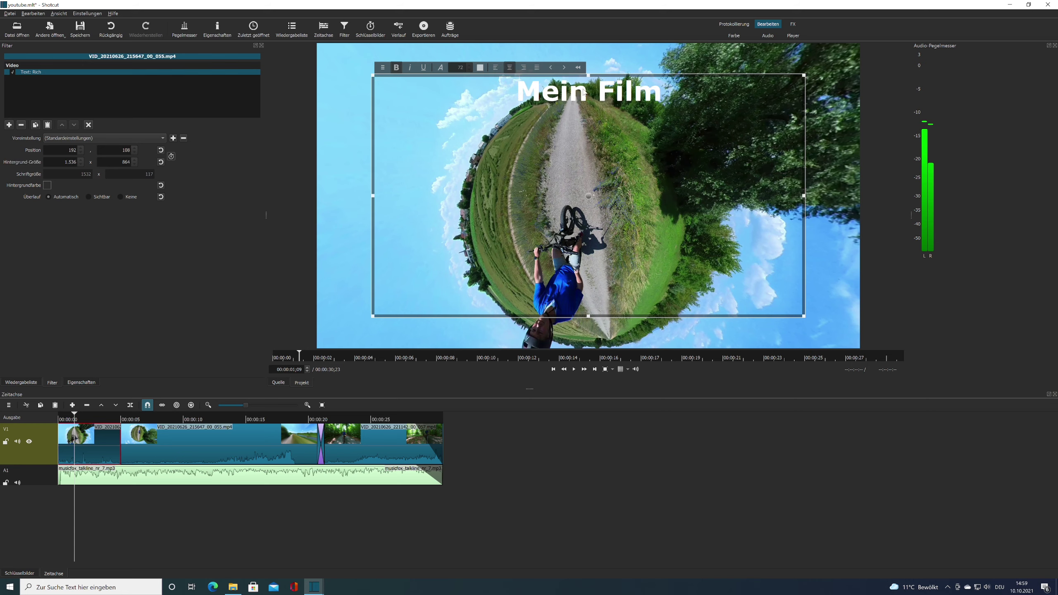
- Lower the text box's upper edge to a vertical position of about 520 so the title sits mid-frame, and leave the title section
left_click_drag(588, 78, 590, 235)
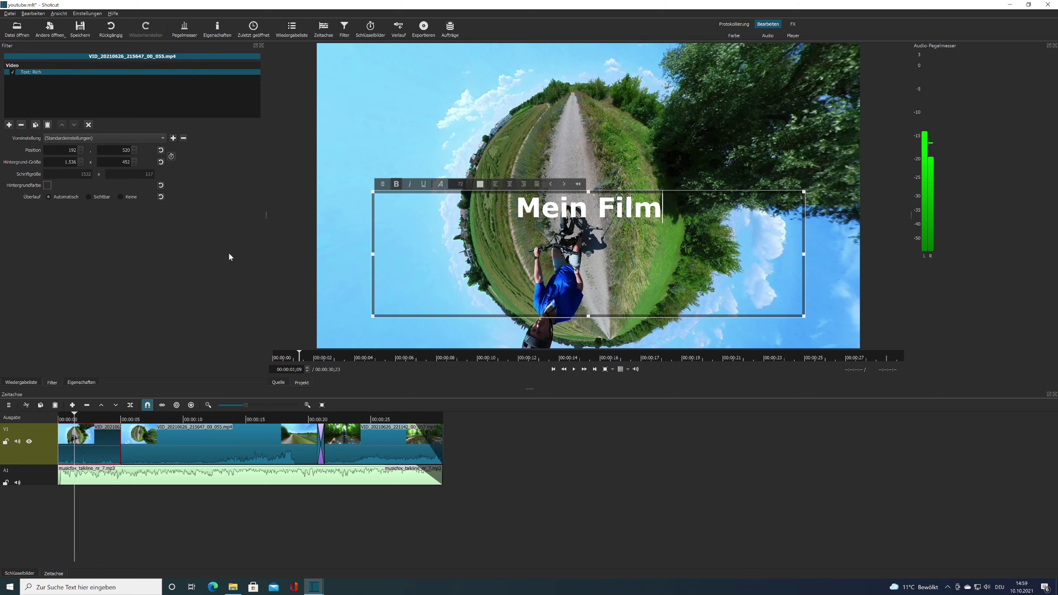
left_click(181, 450)
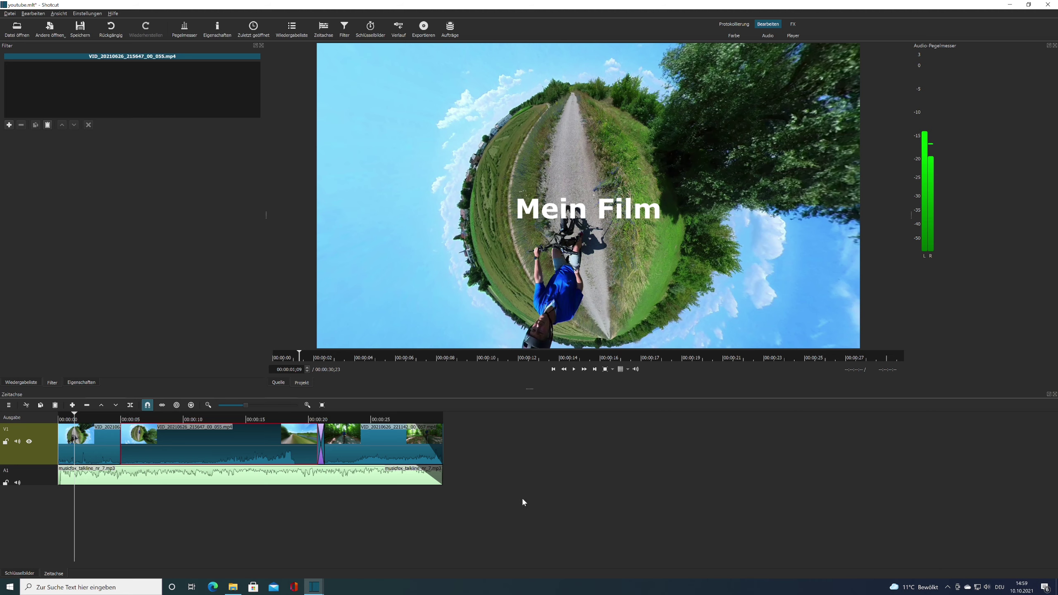
left_click(22, 382)
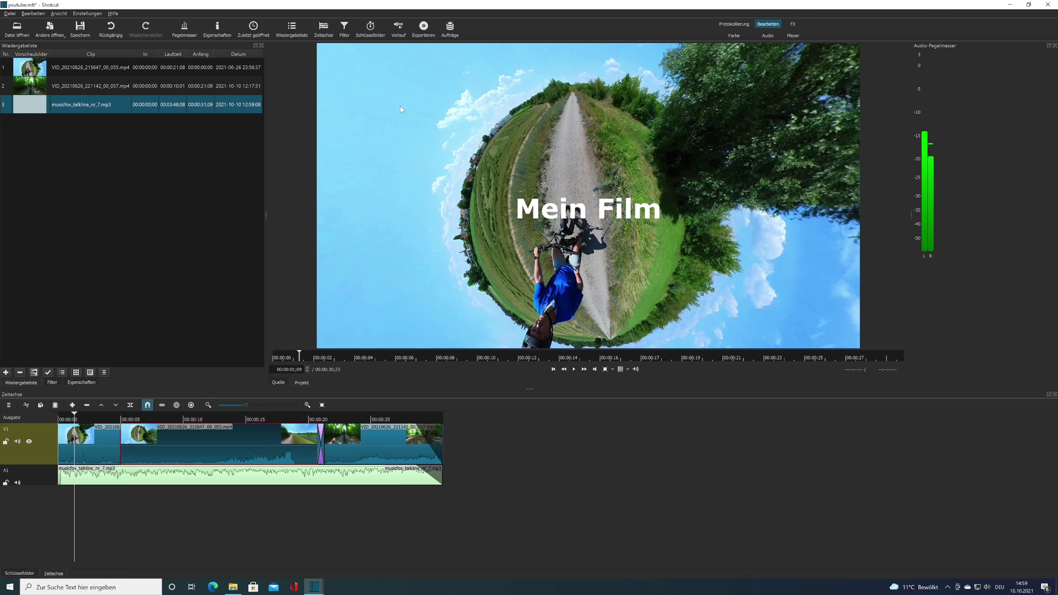
- Choose the H.264 Baseline Profile export preset and check the hardware encoder options without changing them
left_click(424, 28)
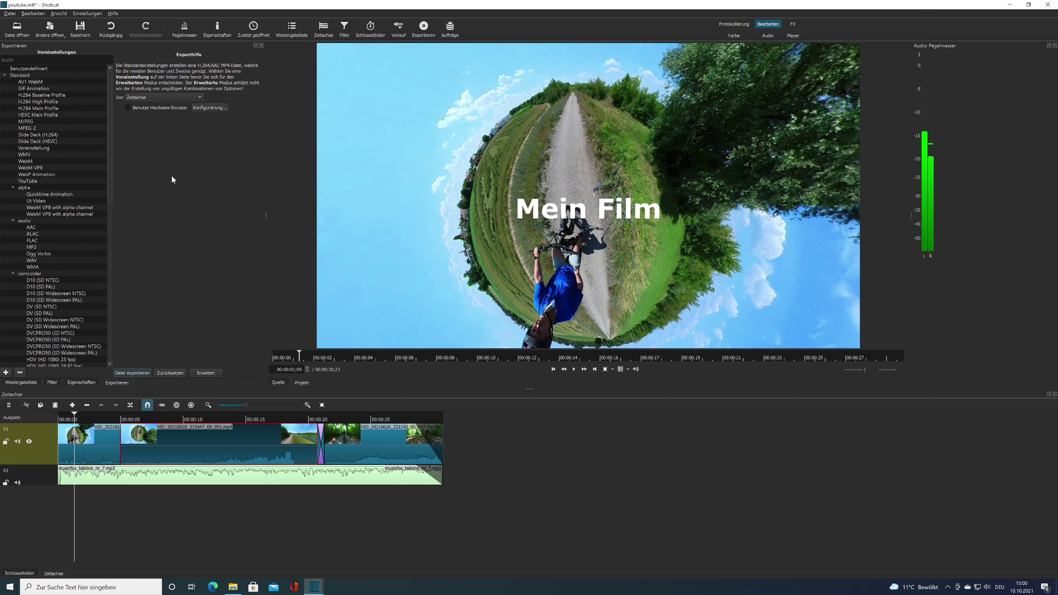
left_click(49, 98)
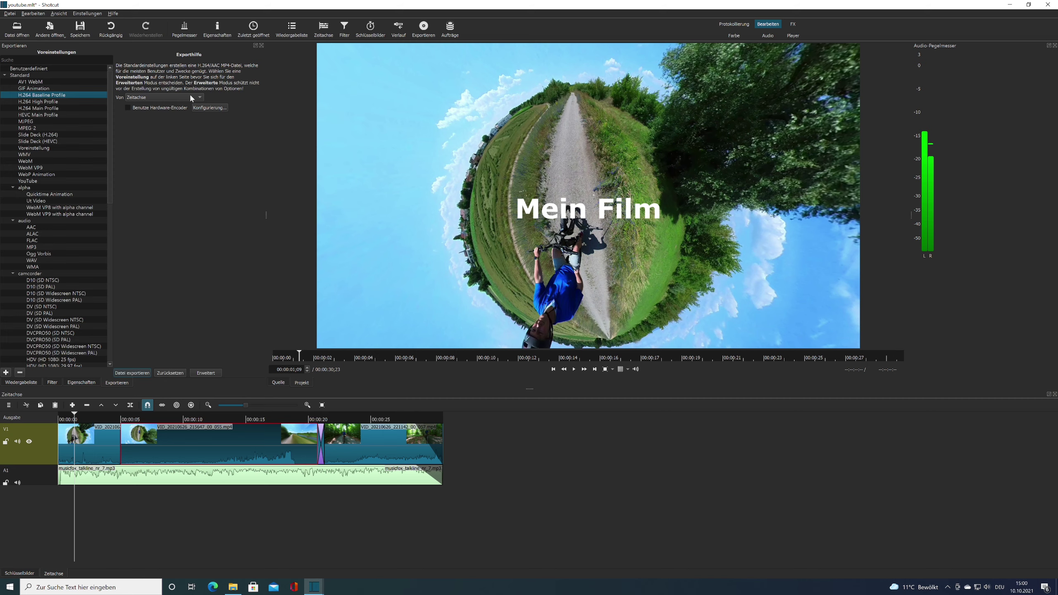
left_click(214, 109)
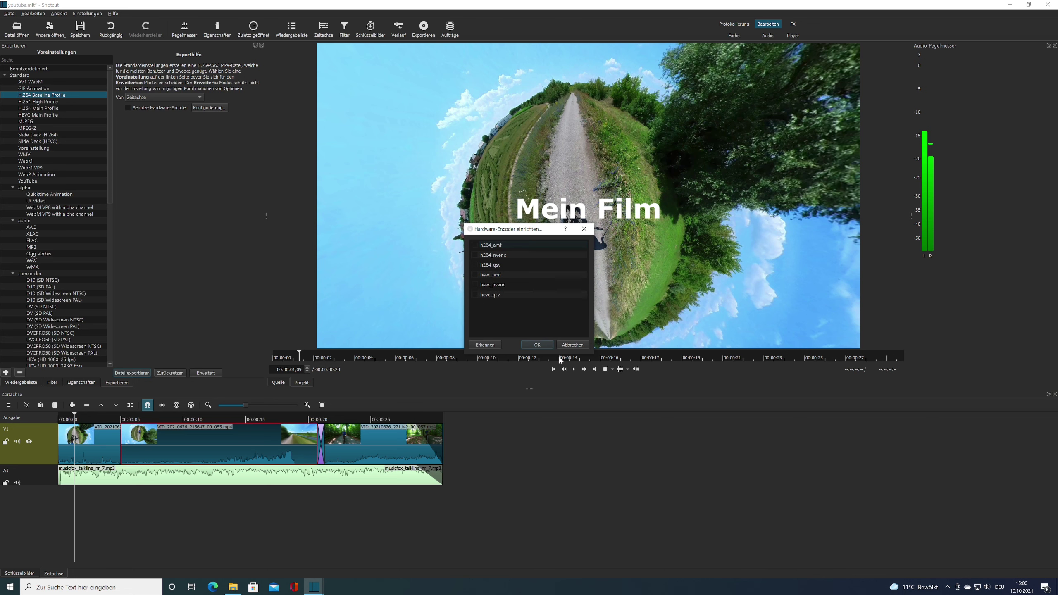
left_click(573, 345)
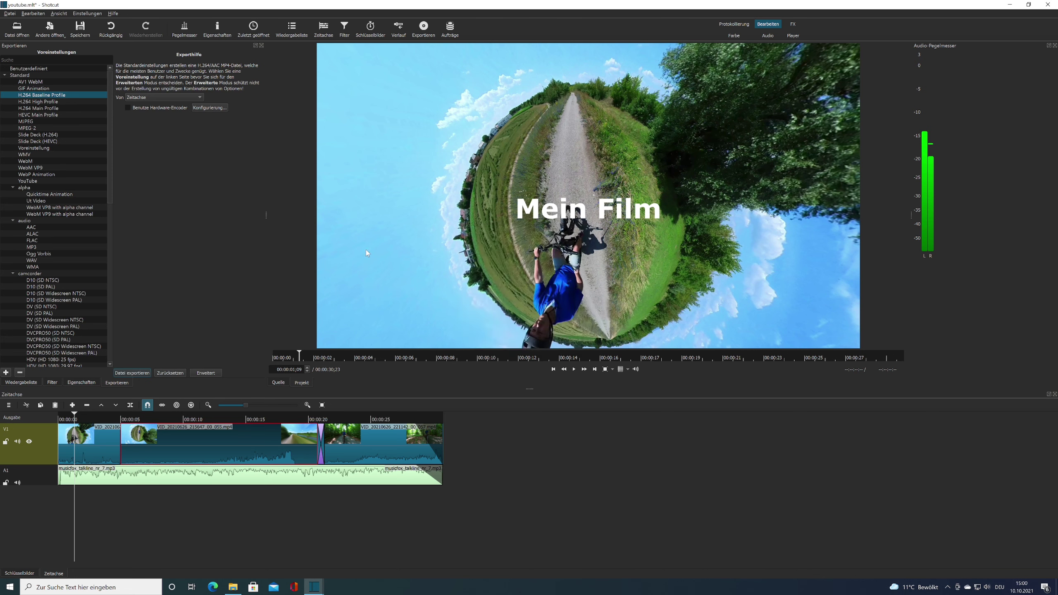
- Set the export's interpolation to Lanczos (best) in the advanced settings and review the codec, audio and other options
left_click(206, 374)
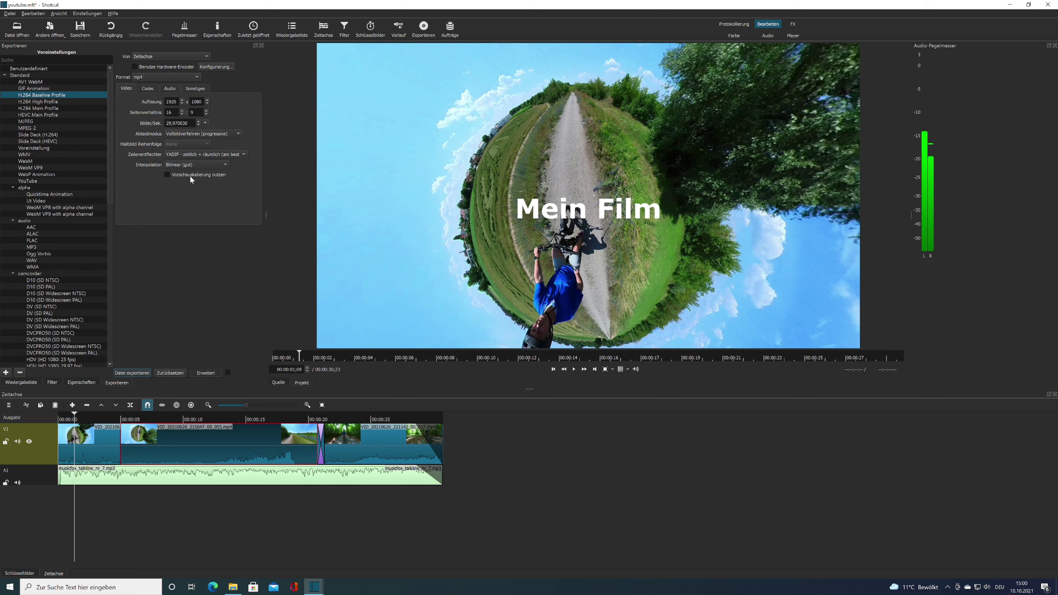
left_click(194, 164)
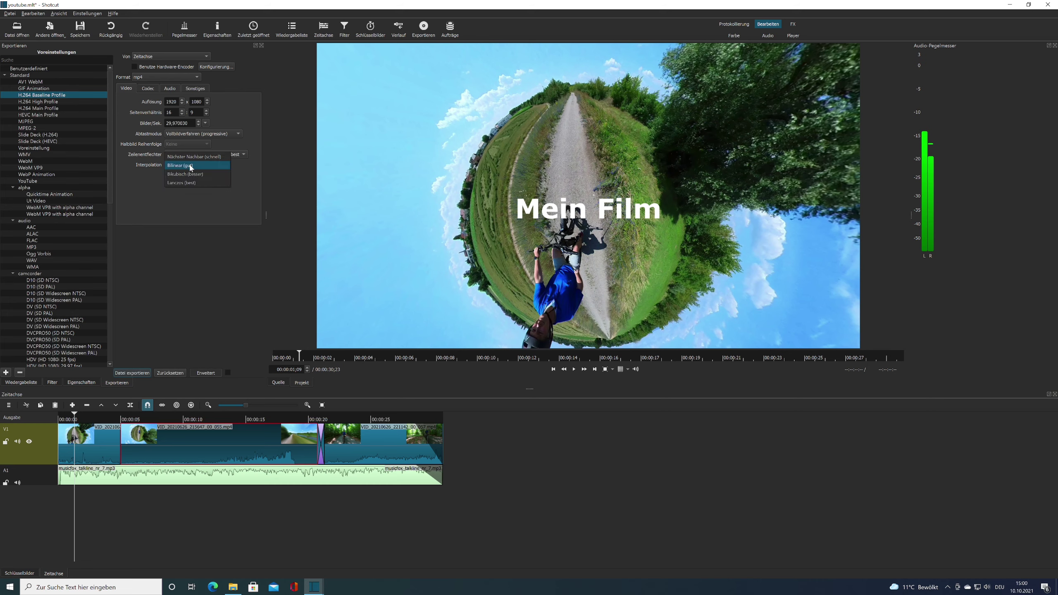
left_click(191, 184)
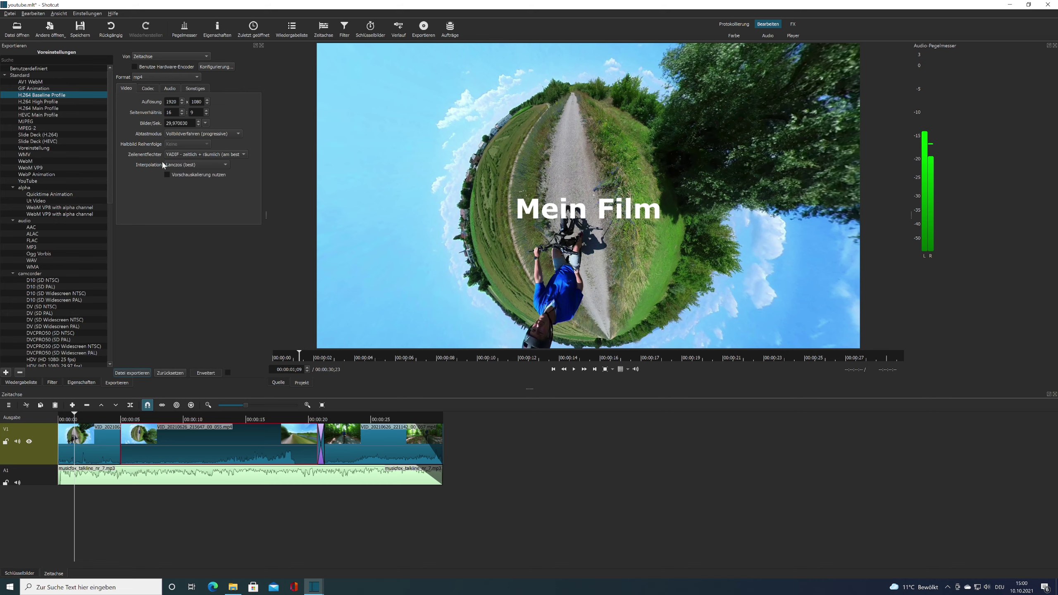
left_click(148, 89)
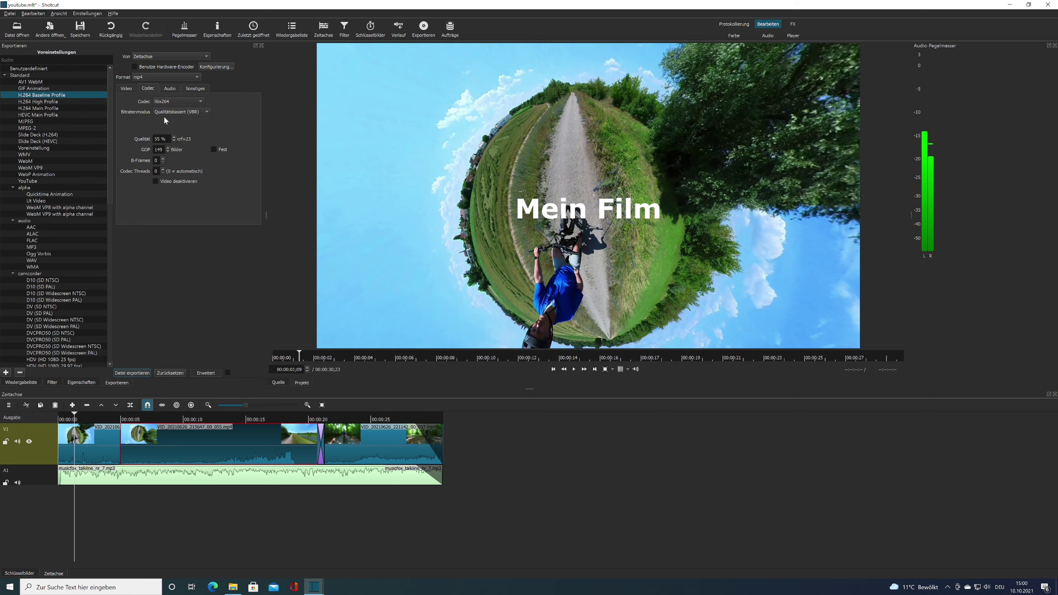
left_click(172, 88)
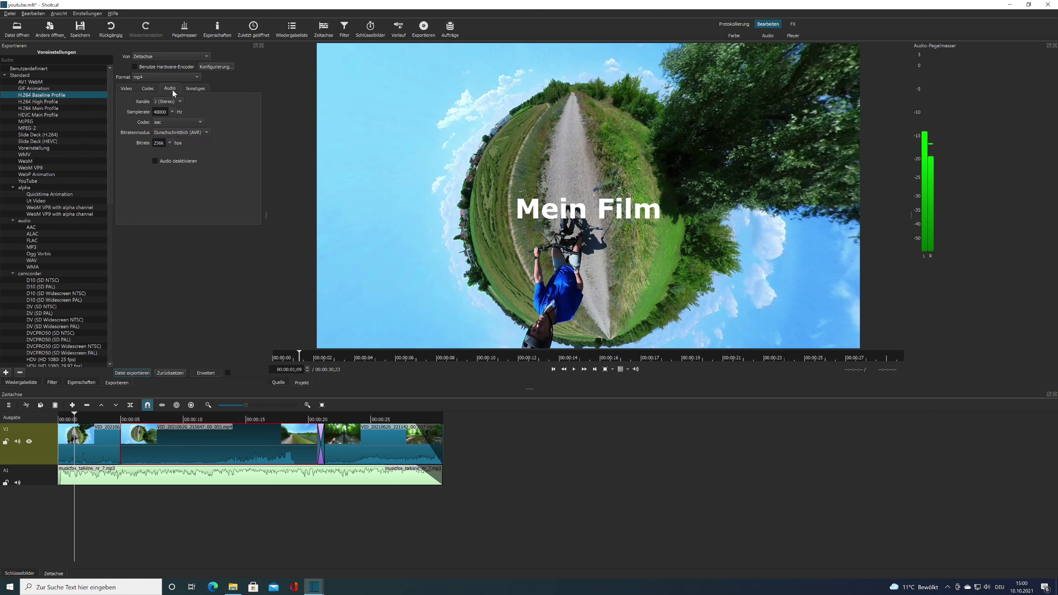
left_click(195, 89)
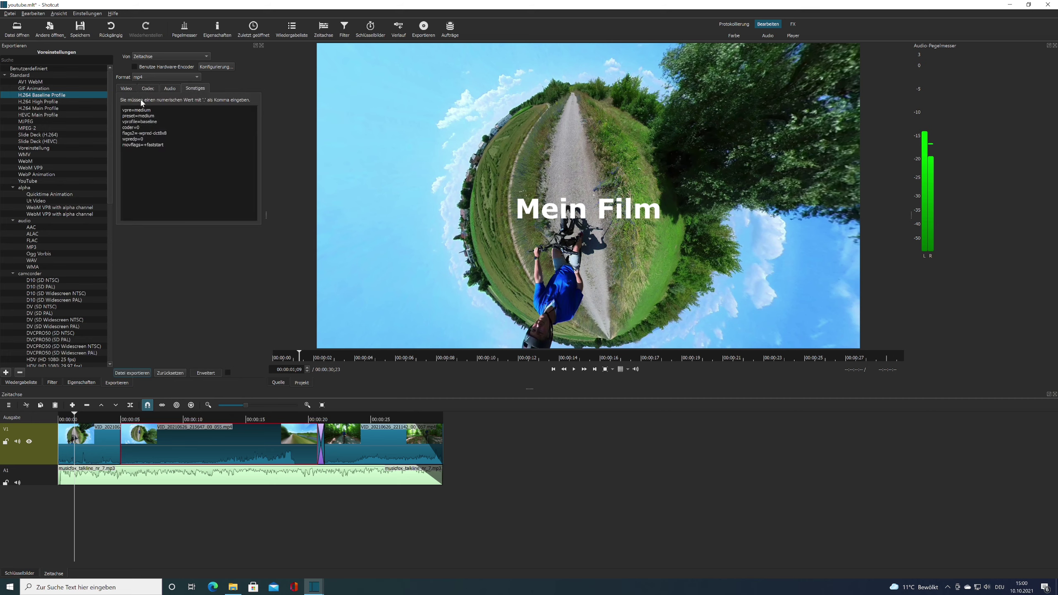
left_click(127, 90)
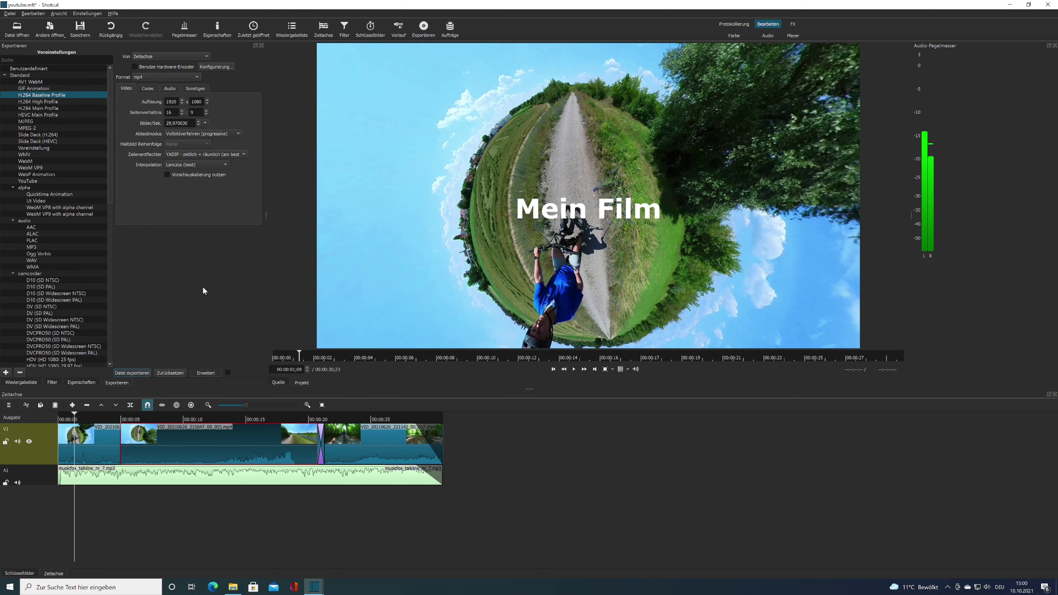
- Export the timeline to the Desktop as the MP4 file youtube and switch to File Explorer to view the Desktop folder
left_click(131, 373)
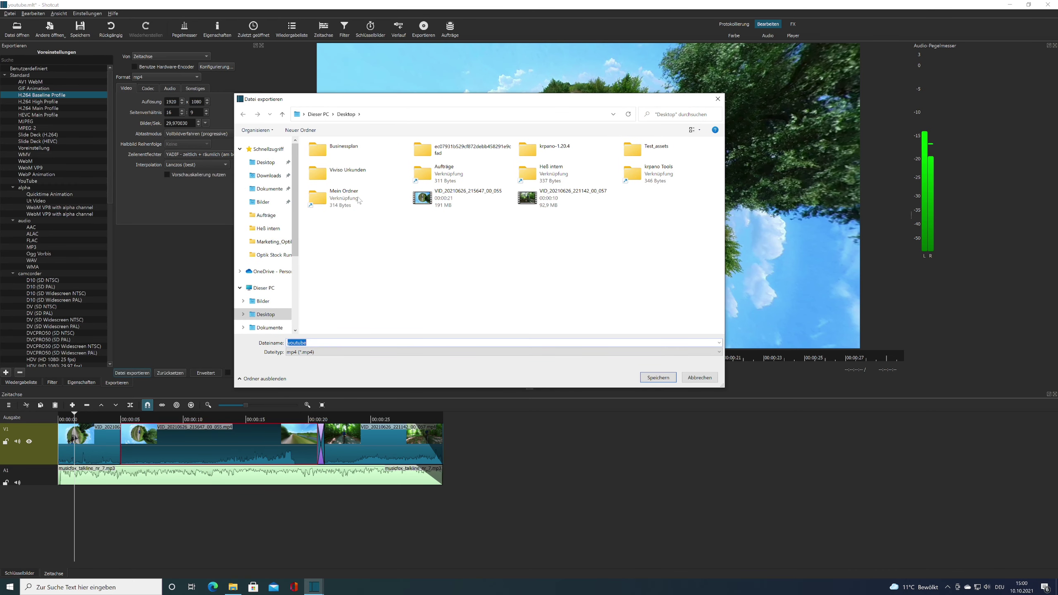
left_click(658, 378)
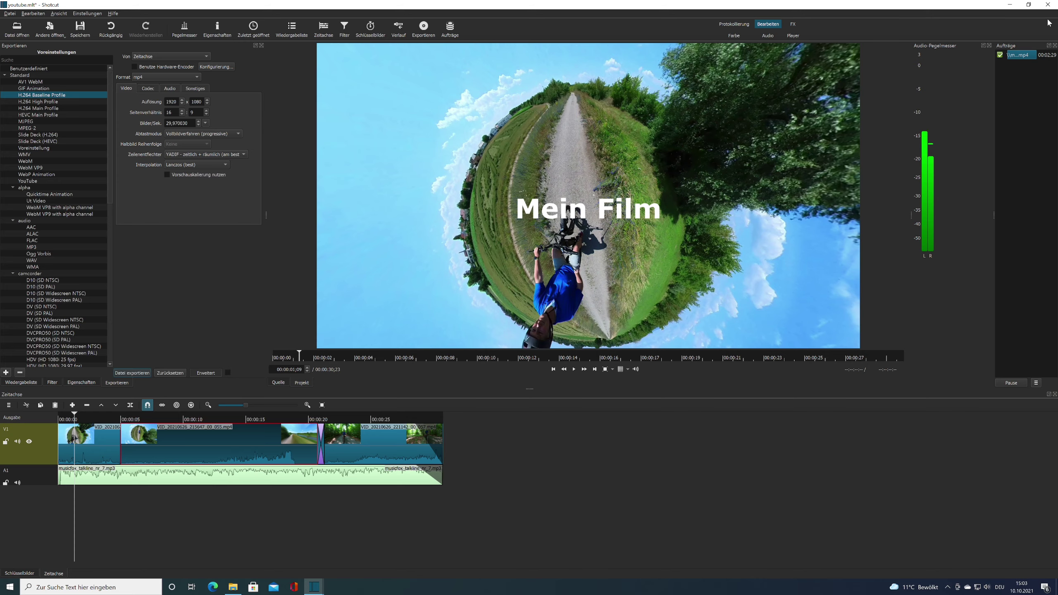
left_click(1010, 6)
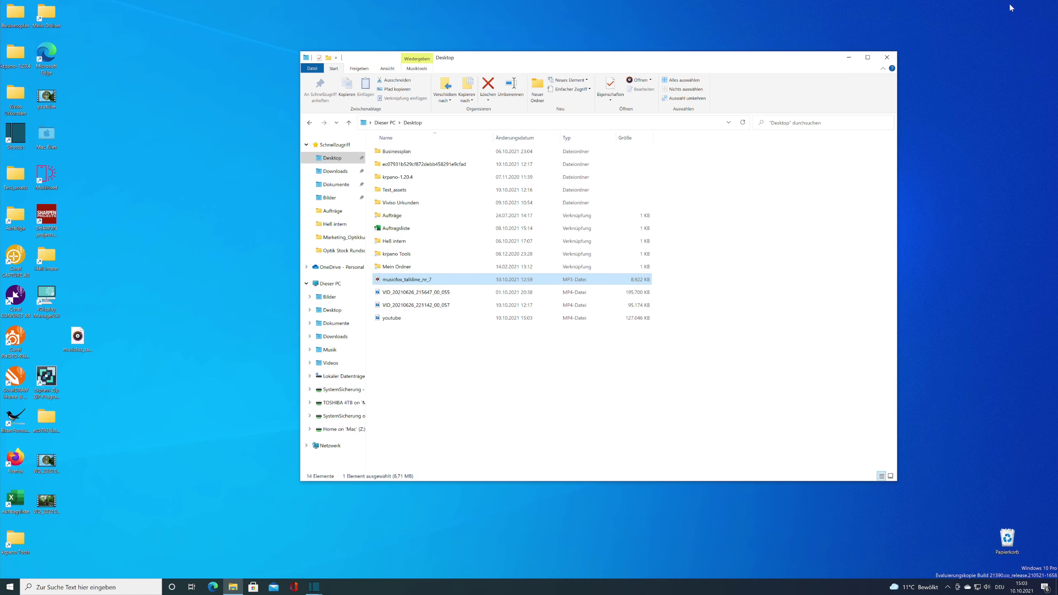
left_click_drag(622, 58, 574, 51)
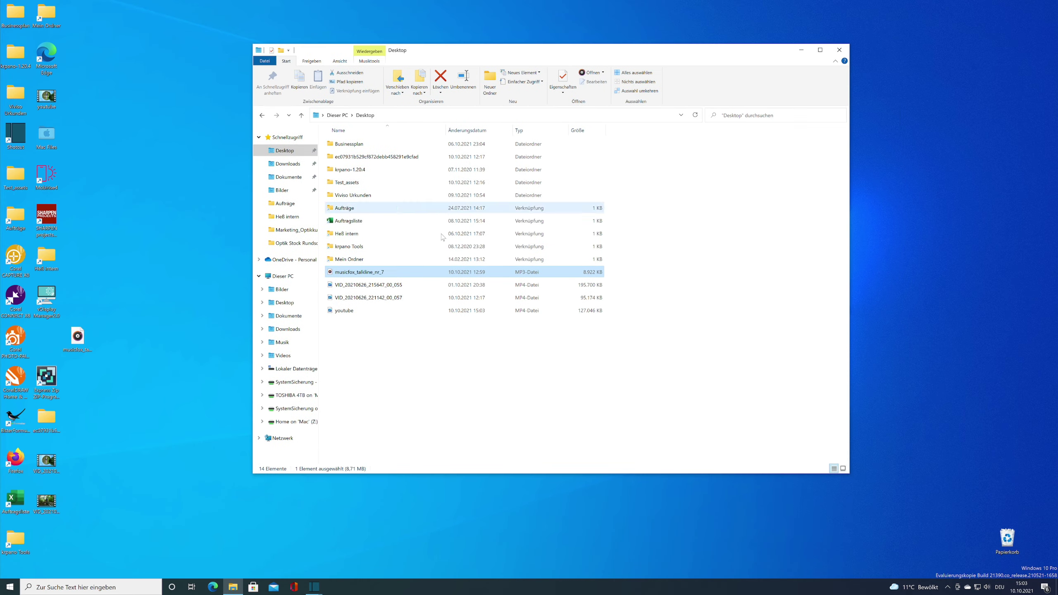